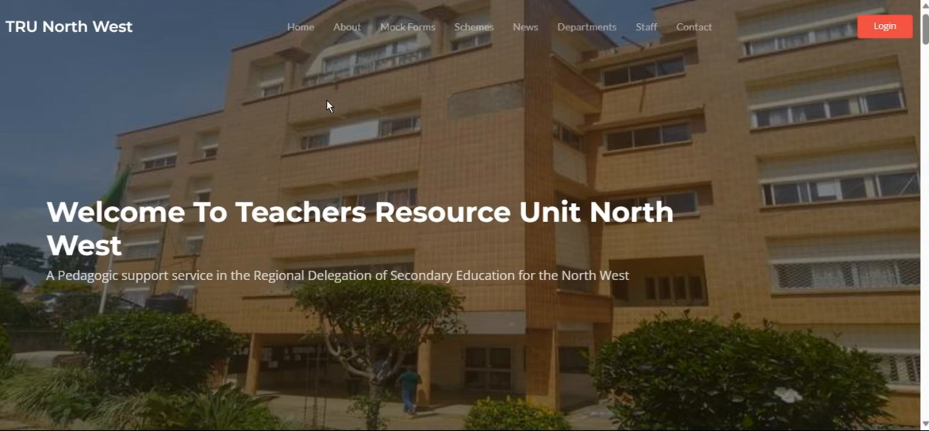
- Look through the TRU North West home page, from the welcome banner and services to the contact details in the footer
scroll(326, 101, "down", 2)
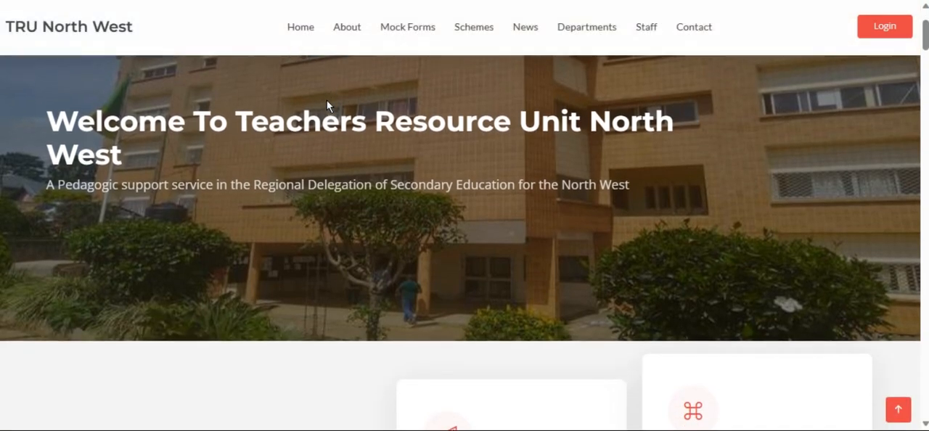
scroll(327, 101, "up", 2)
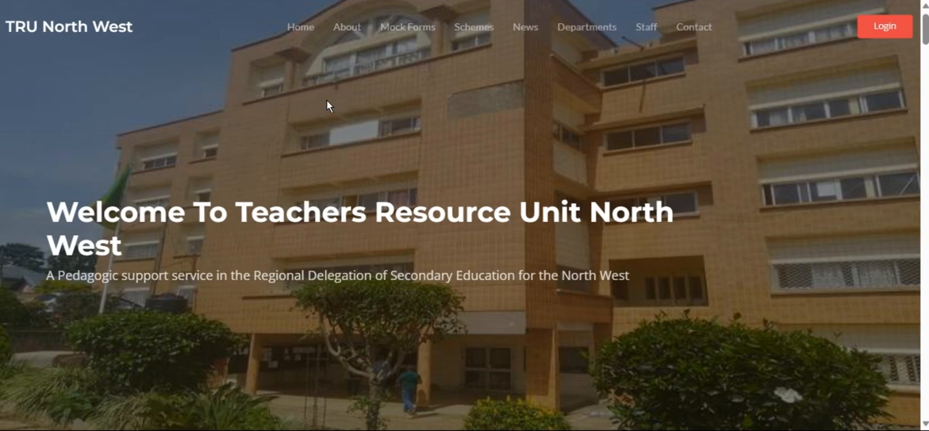
scroll(327, 101, "down", 1)
scroll(326, 100, "up", 1)
scroll(326, 106, "down", 3)
scroll(326, 105, "up", 3)
scroll(437, 81, "down", 3)
scroll(437, 82, "down", 20)
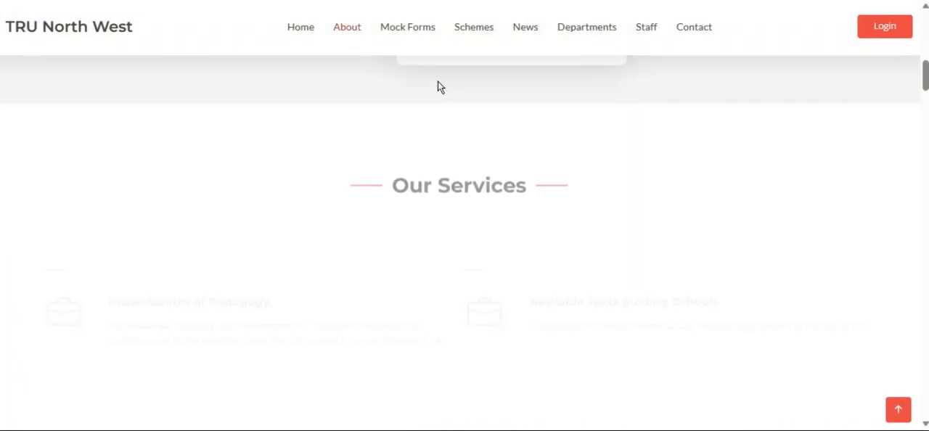
scroll(437, 82, "down", 15)
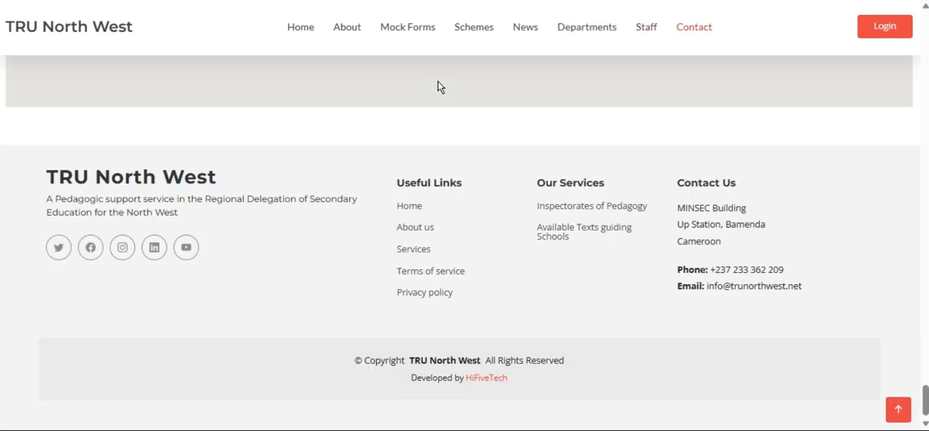
scroll(437, 86, "up", 10)
scroll(437, 86, "up", 15)
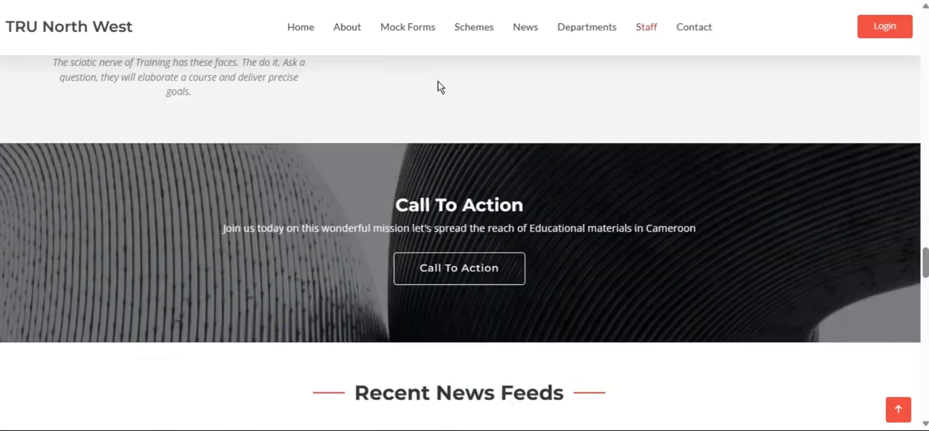
scroll(437, 84, "up", 20)
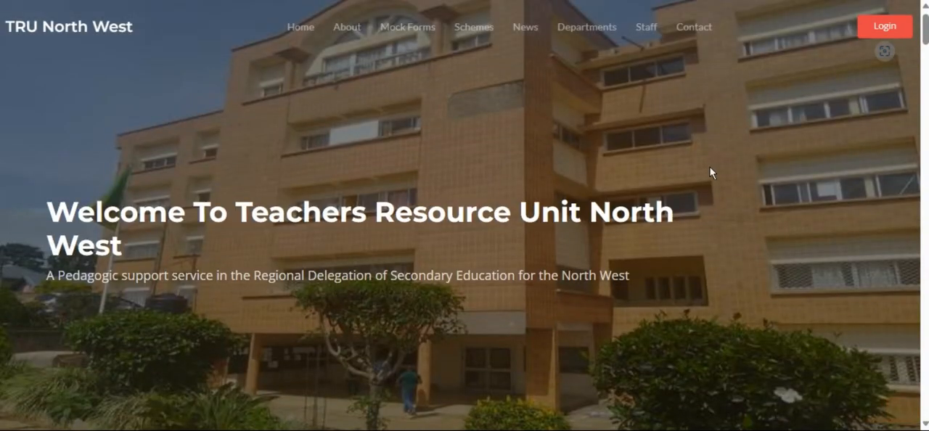
- Sign in to the TRU site from its home page using the prefilled email and password
left_click(875, 32)
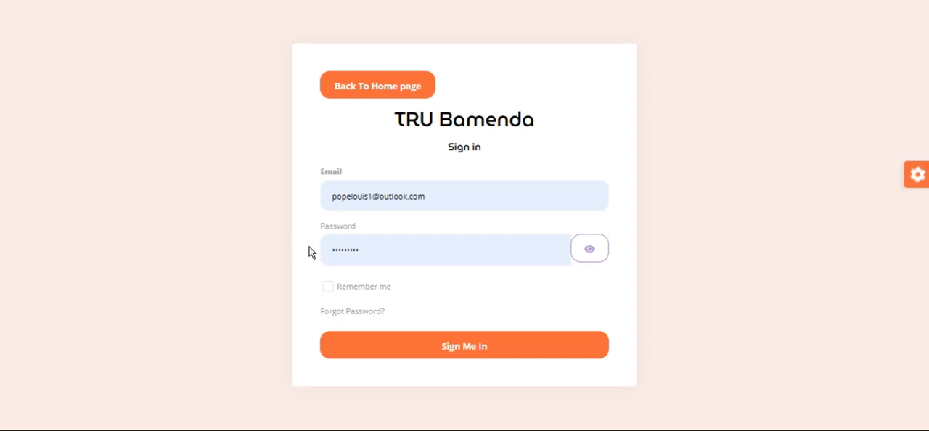
left_click(445, 351)
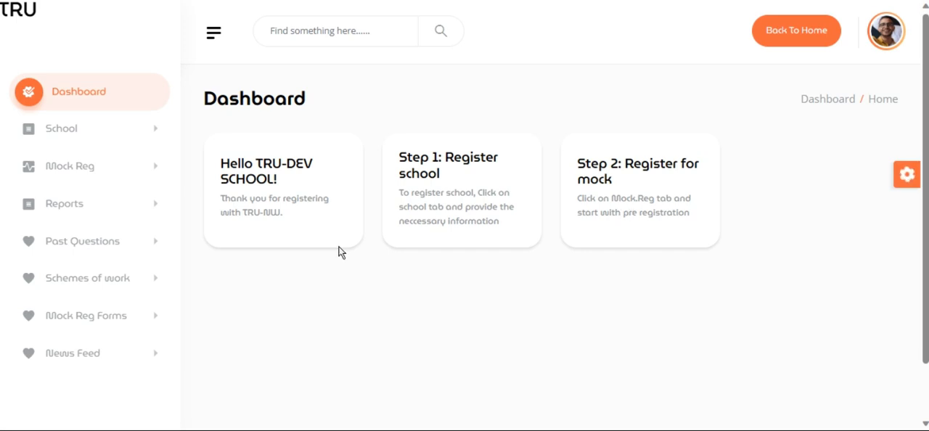
- Open the registration form for adding a new school to My School
left_click(129, 132)
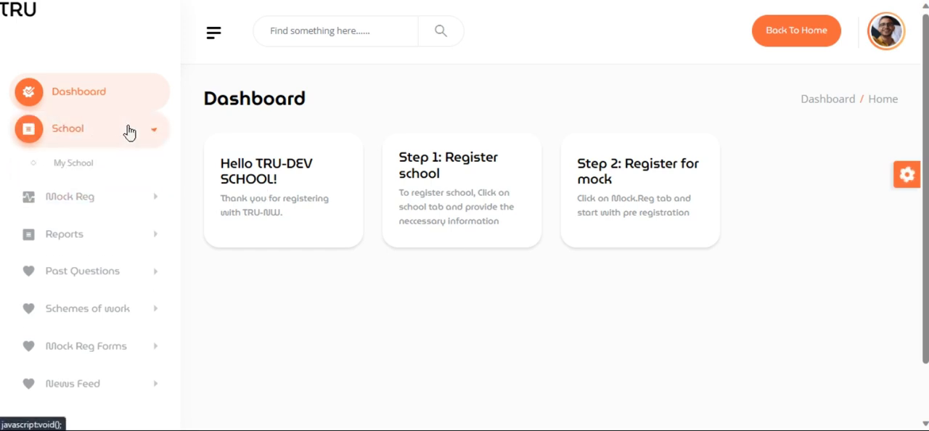
left_click(64, 170)
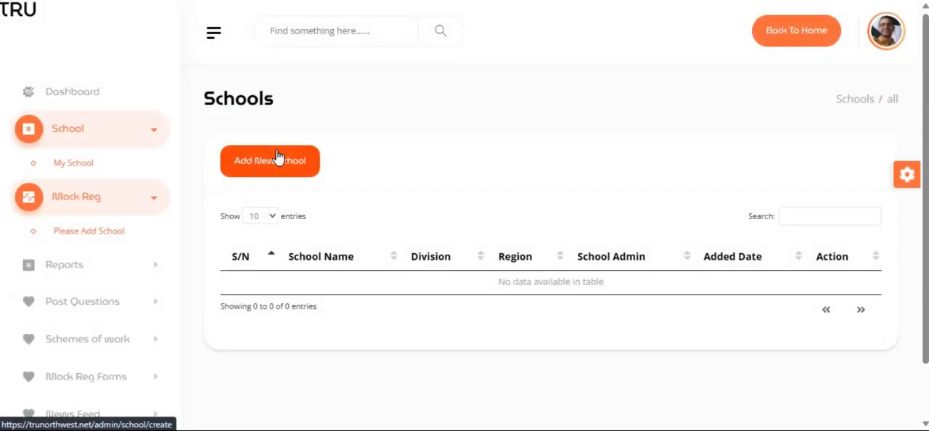
left_click(277, 158)
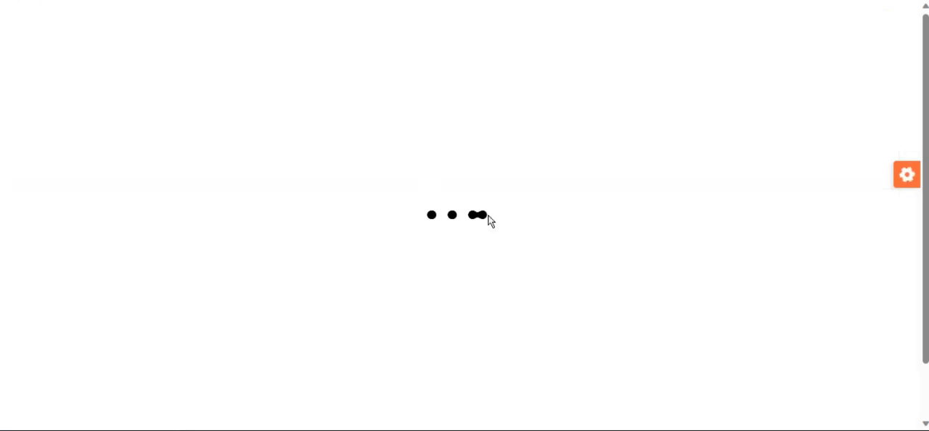
- Enter My School as the name of the school and fill in the school's phone number
left_click(317, 177)
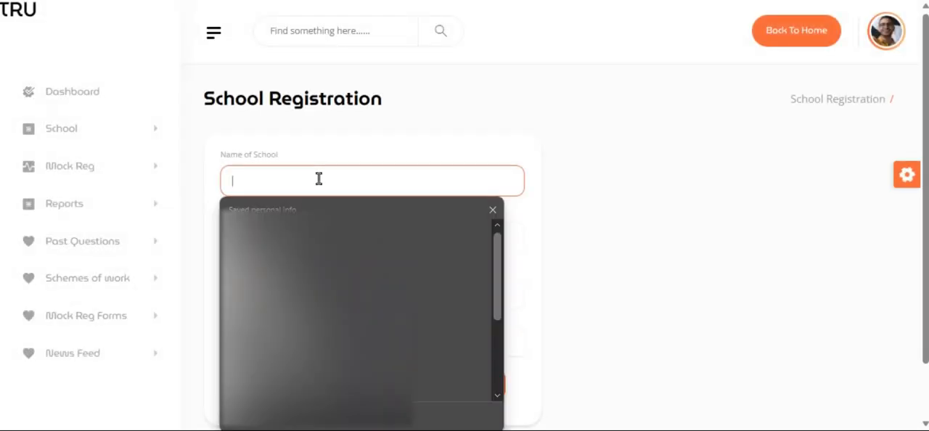
left_click(493, 210)
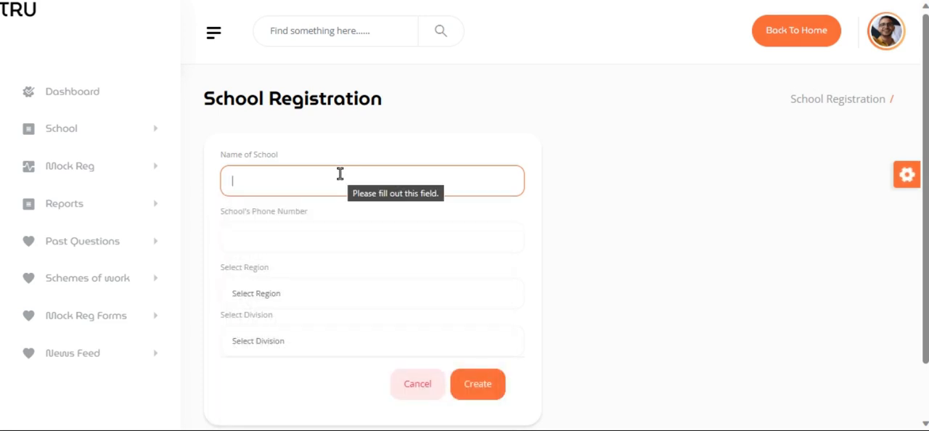
type("My ")
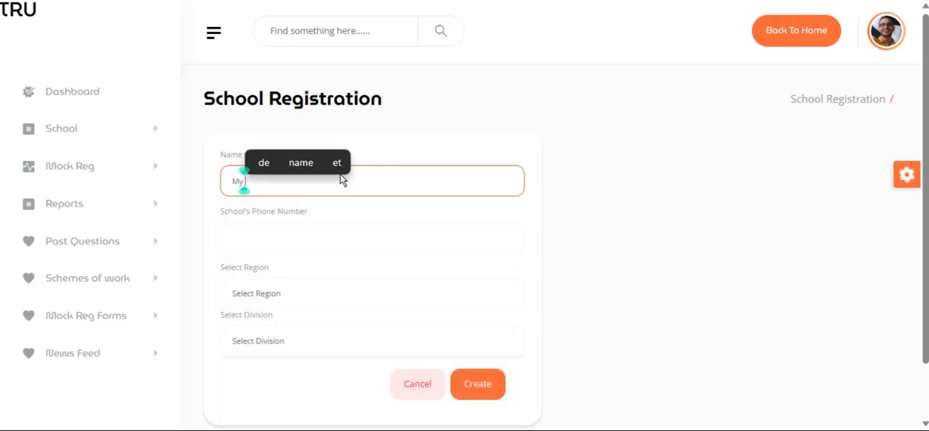
type("School")
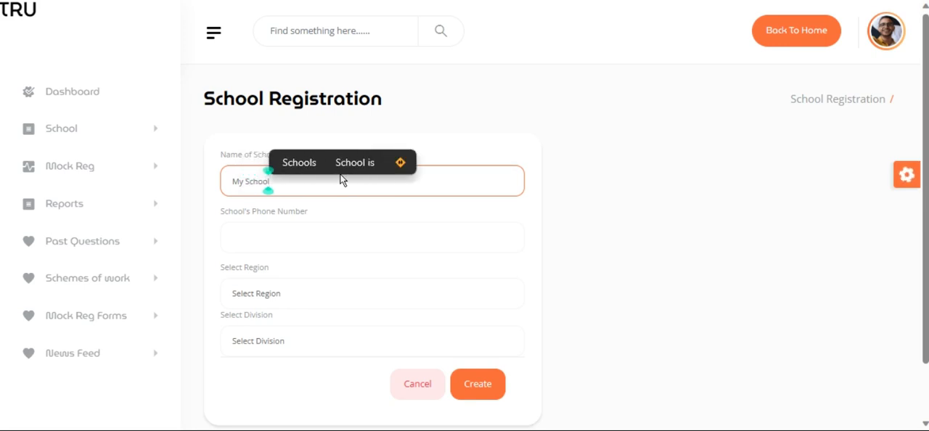
left_click(262, 237)
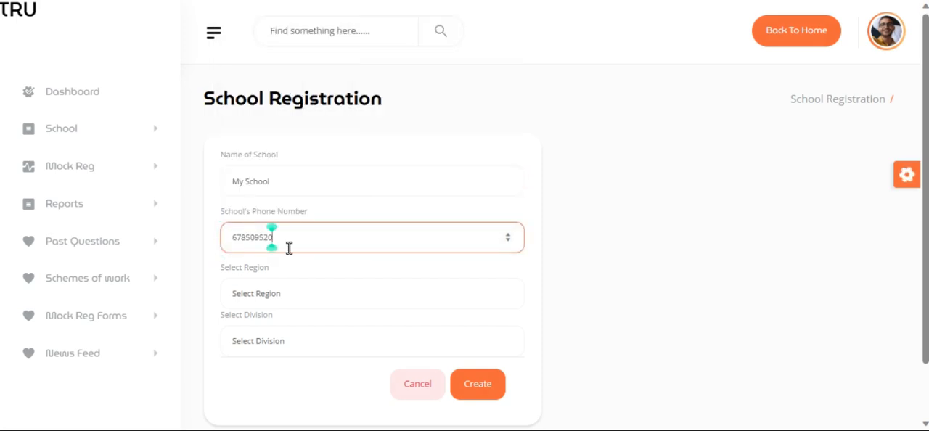
- Set the school's region to Adamawa and its division to Faro-et-Déo, and create the school
left_click(288, 295)
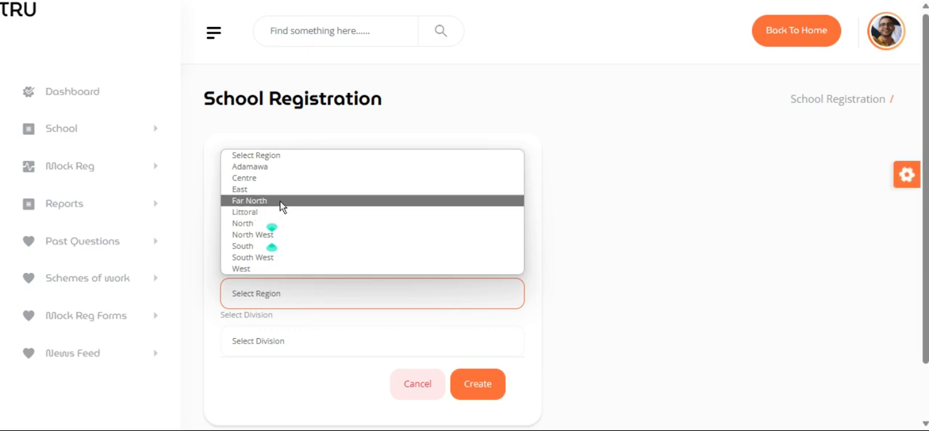
left_click(291, 169)
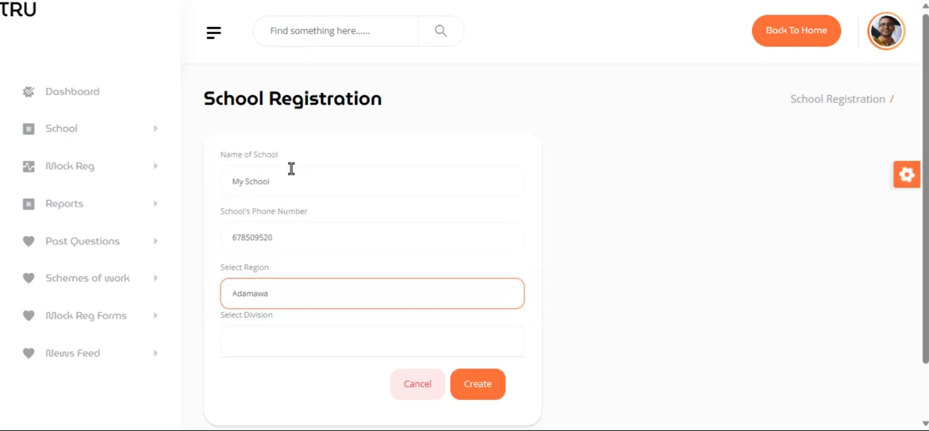
left_click(283, 347)
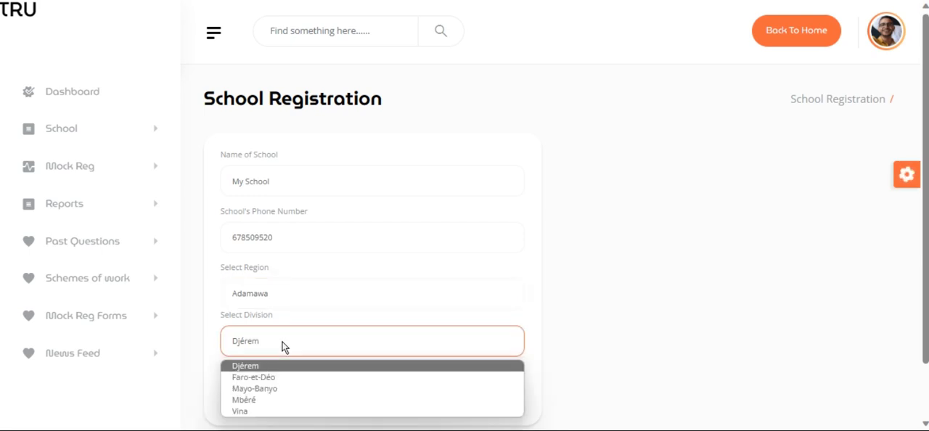
left_click(278, 380)
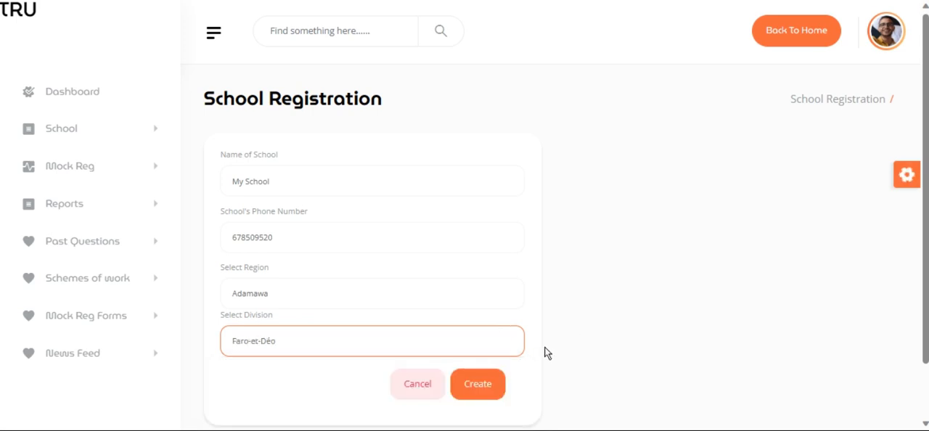
left_click(481, 383)
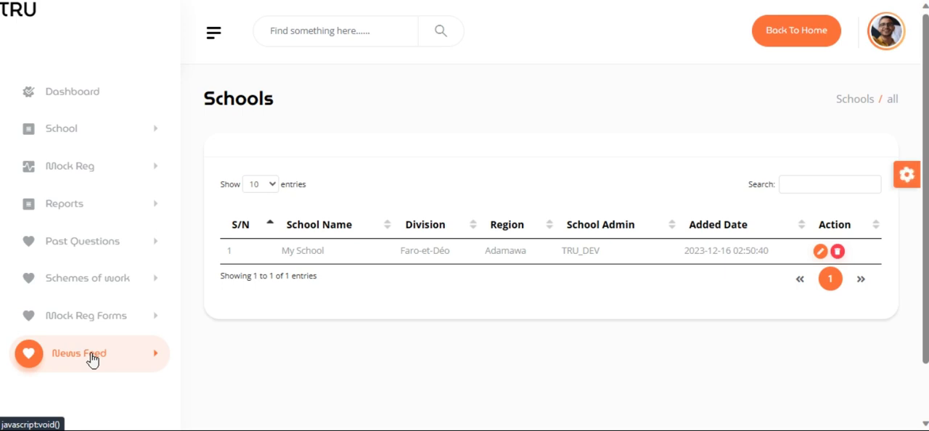
- Open the PRE form for mock pre-registration of the school's candidates
left_click(115, 169)
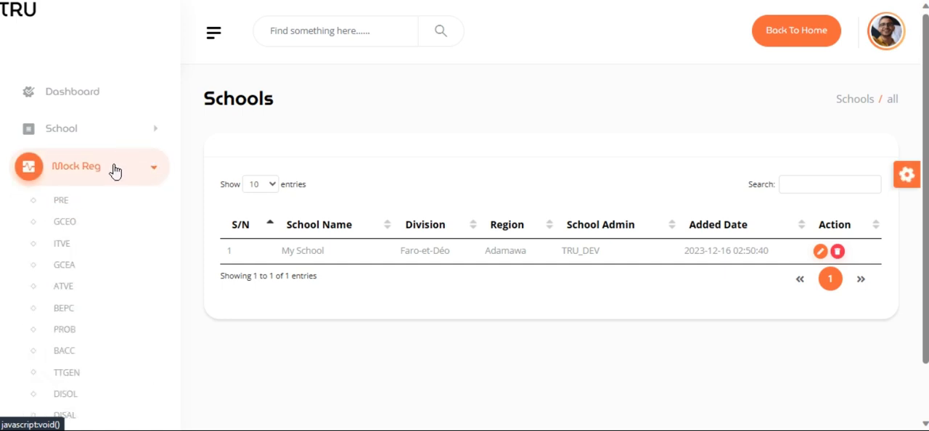
scroll(125, 225, "down", 1)
scroll(127, 229, "down", 1)
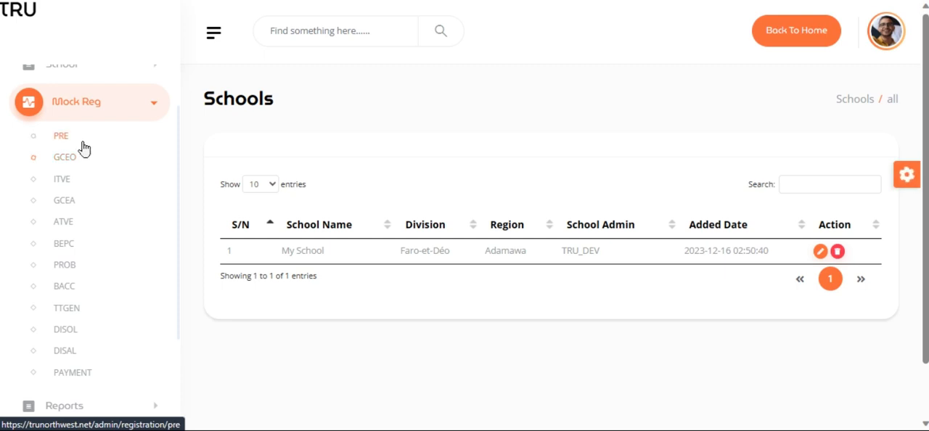
left_click(61, 136)
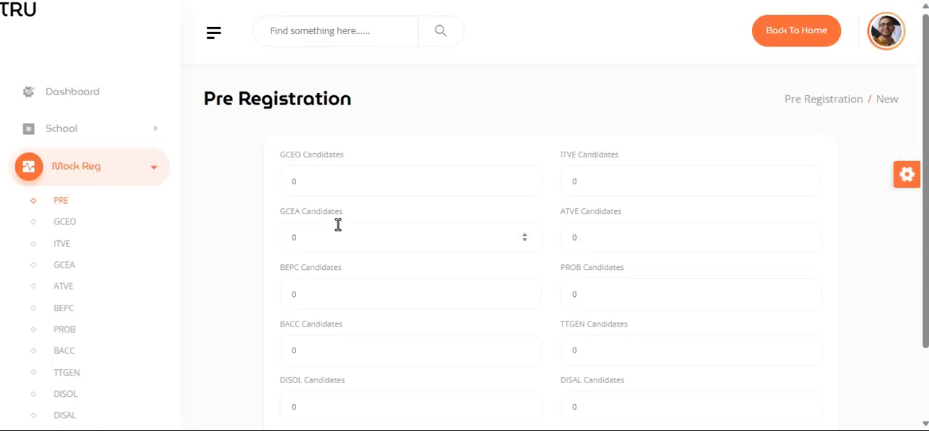
- Set the number of GCEO candidates to 600 and GCEA candidates to 200 in the pre-registration form
left_click(332, 181)
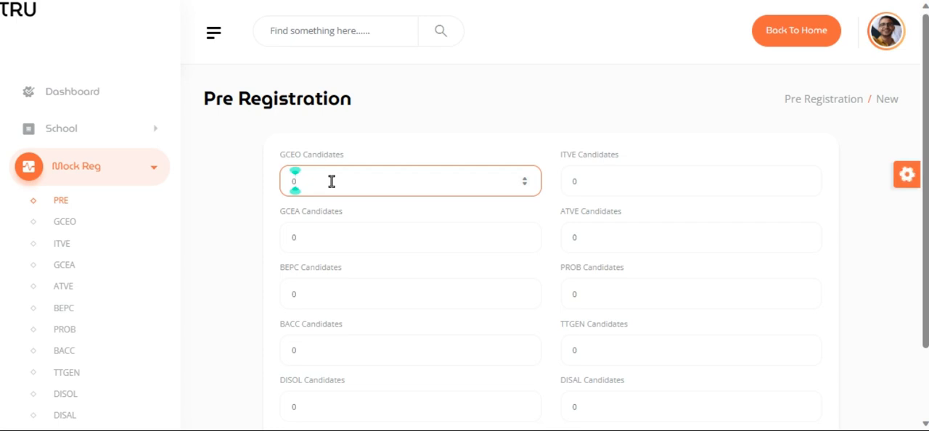
key("BackSpace")
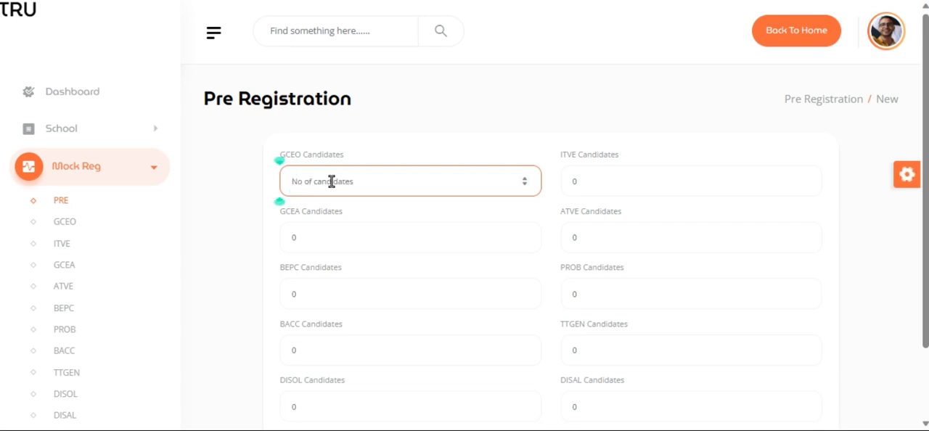
type("600")
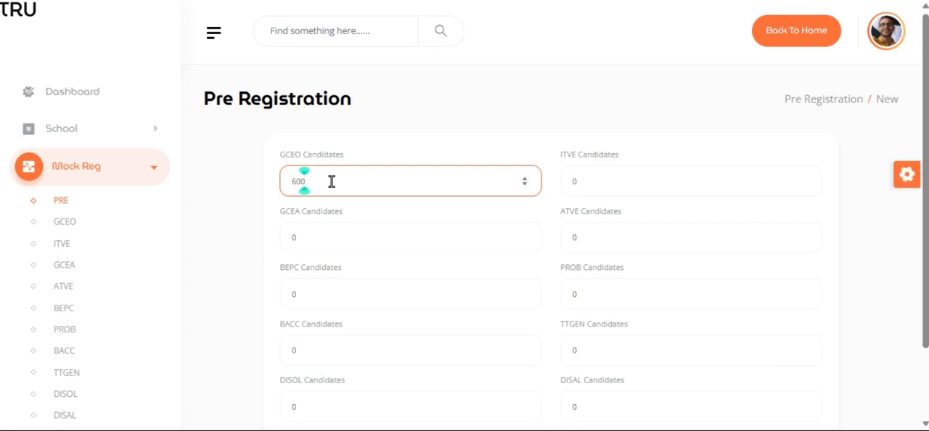
left_click(607, 185)
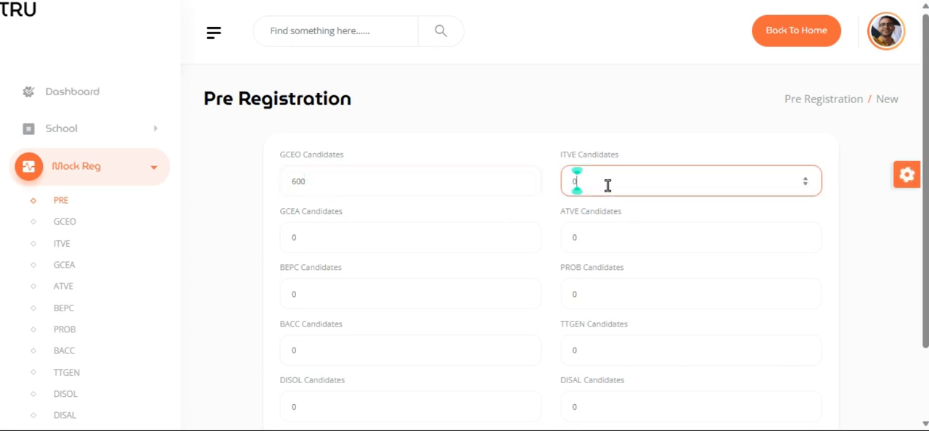
left_click(364, 239)
key("BackSpace")
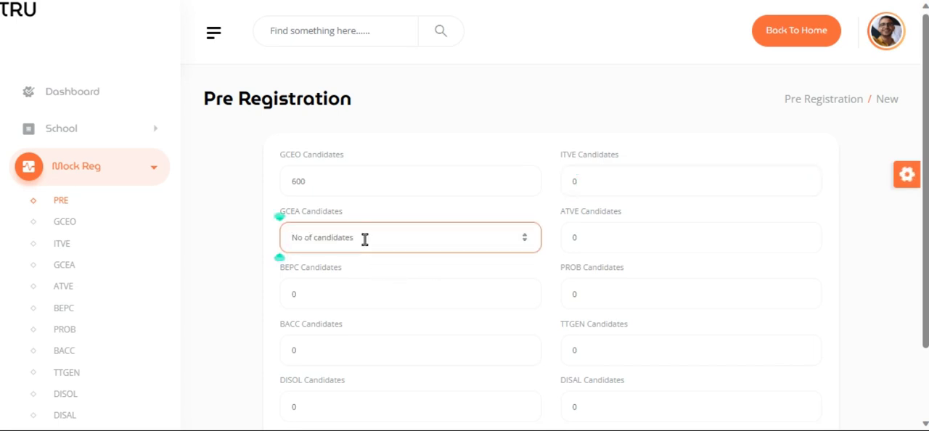
type("200")
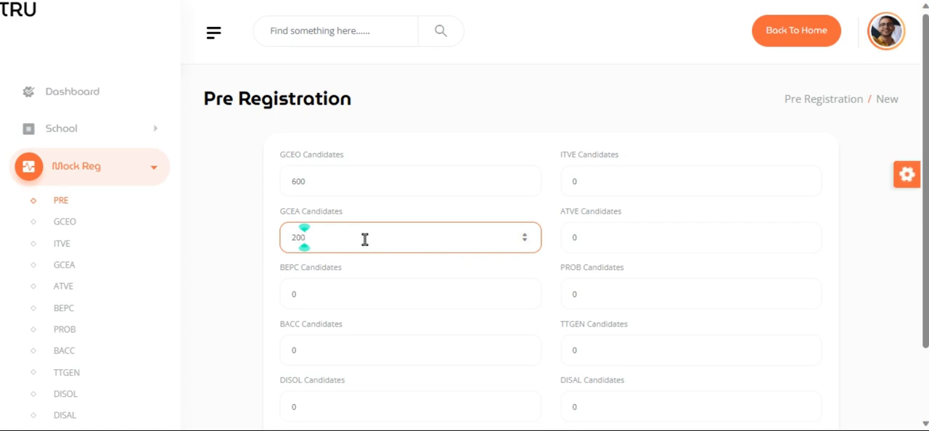
- Set the number of ITVE candidates to 150 and ATVE candidates to 100 in the pre-registration form
left_click(624, 174)
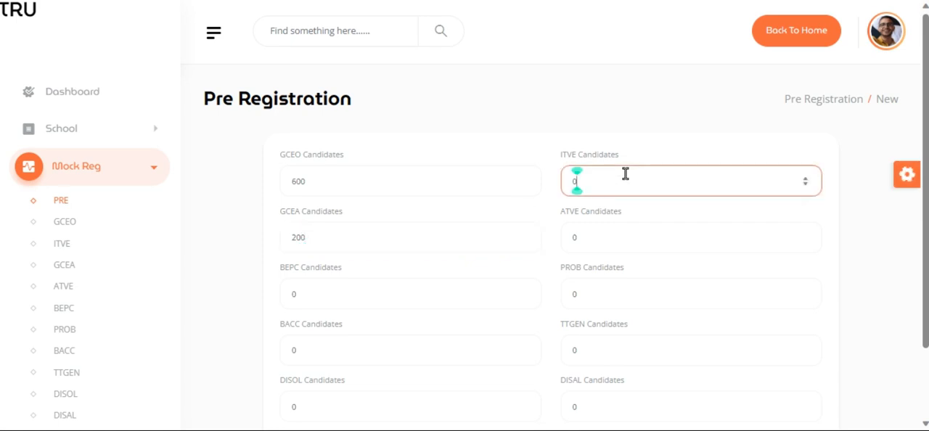
key("BackSpace")
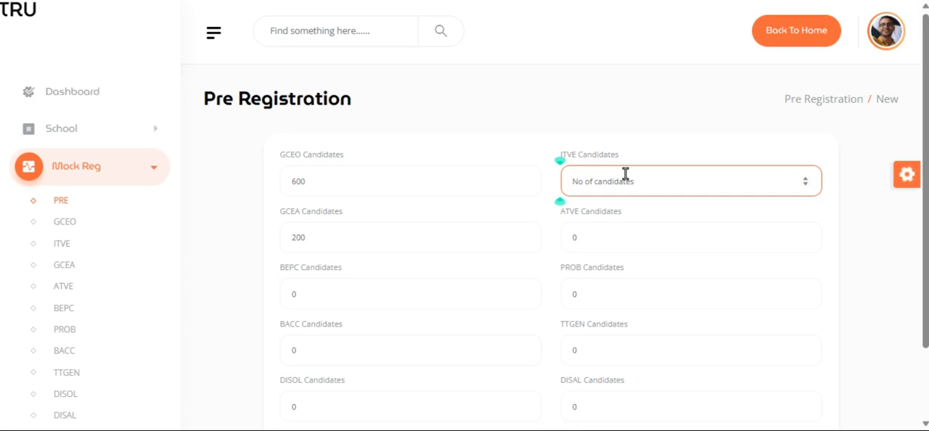
type("150")
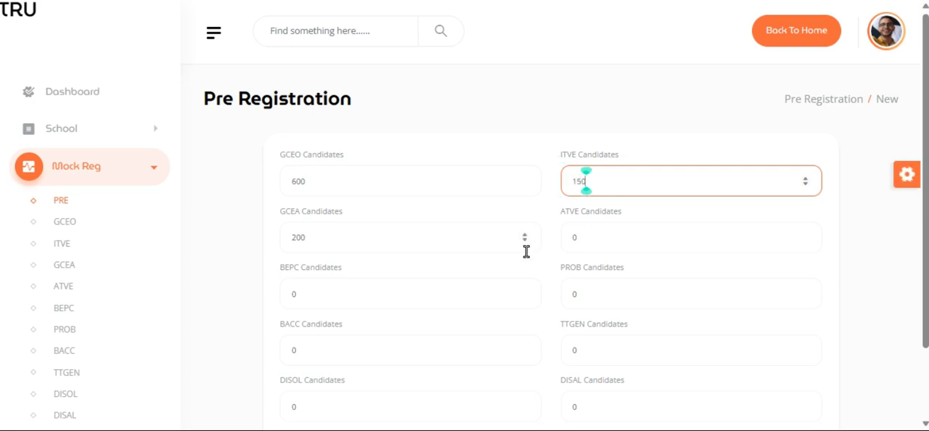
left_click(634, 236)
key("BackSpace")
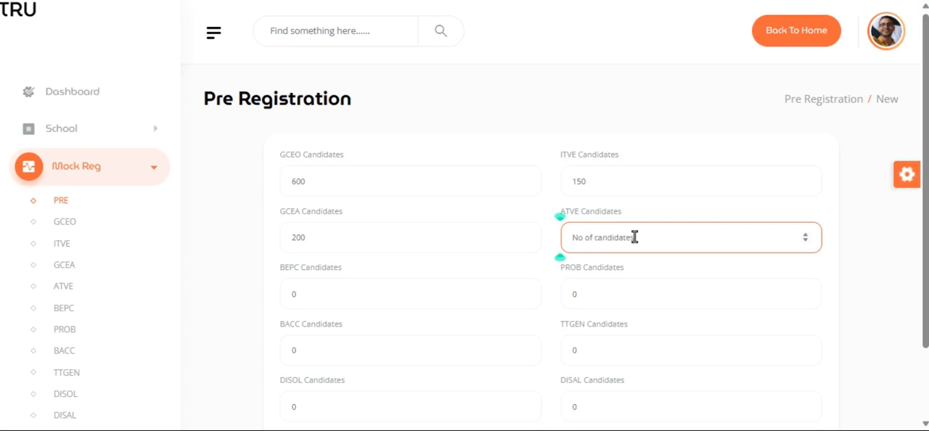
type("100")
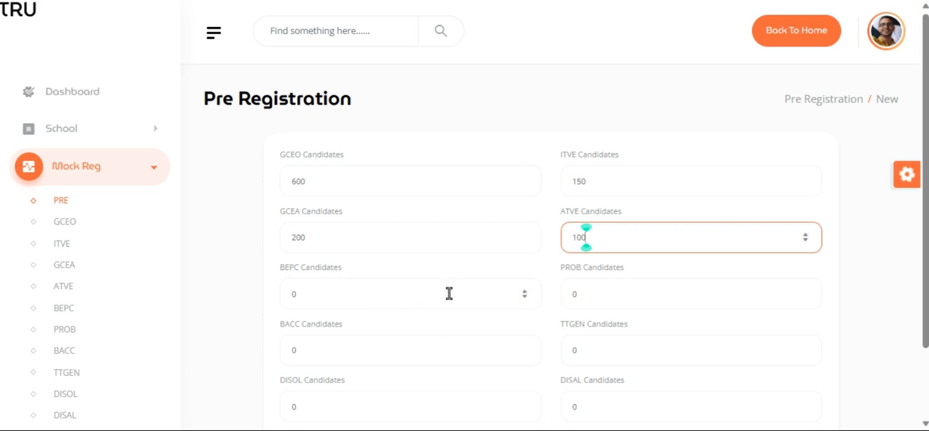
- Submit the pre-registration candidate numbers and continue to the GCEO registration
scroll(448, 293, "down", 2)
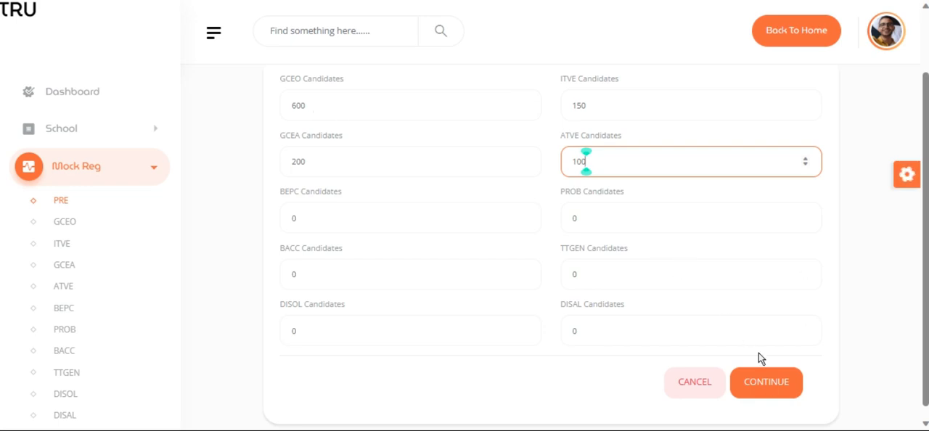
left_click(758, 392)
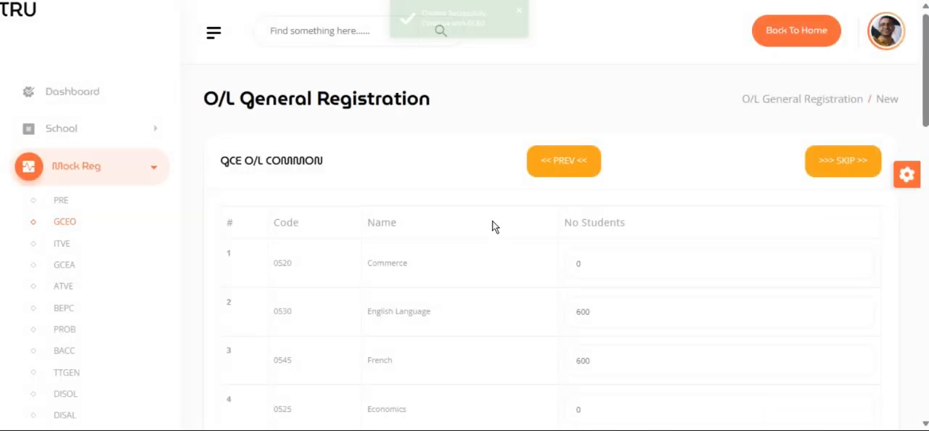
- Examine the GCE O/L Common and GCE O/L Only subject tables in the O/L general registration form
scroll(492, 224, "down", 1)
scroll(492, 222, "down", 2)
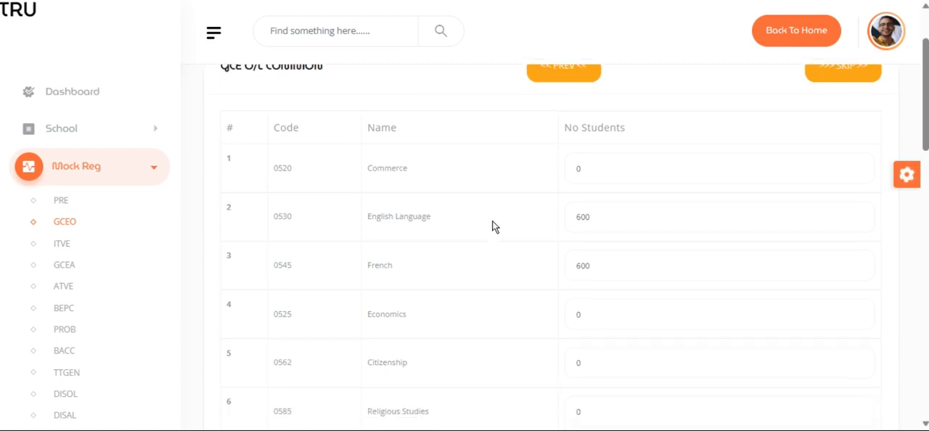
scroll(492, 222, "up", 1)
scroll(492, 222, "down", 3)
scroll(492, 222, "down", 3)
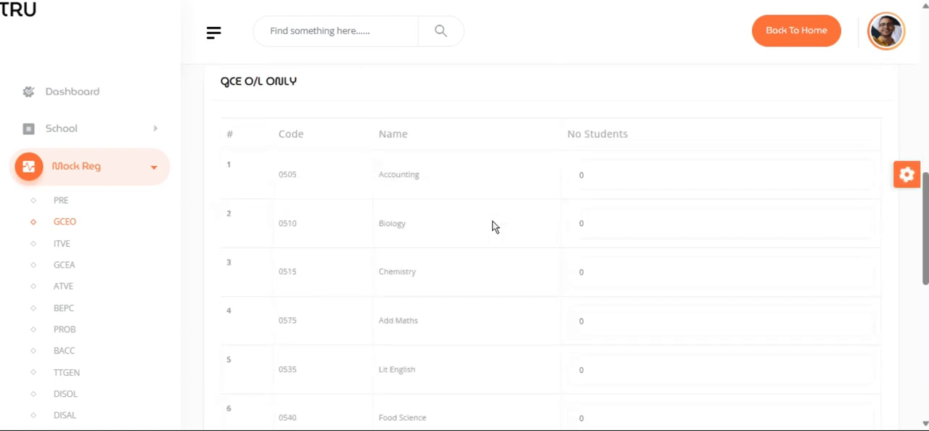
scroll(492, 222, "up", 8)
scroll(492, 222, "down", 8)
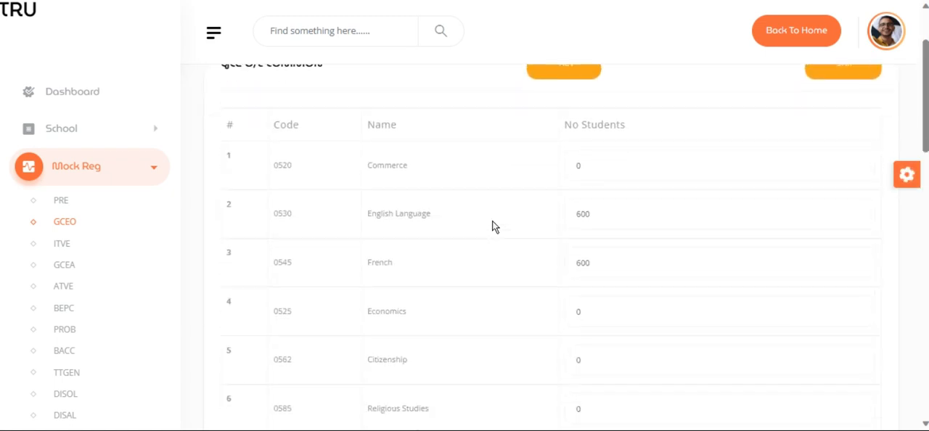
scroll(492, 220, "down", 8)
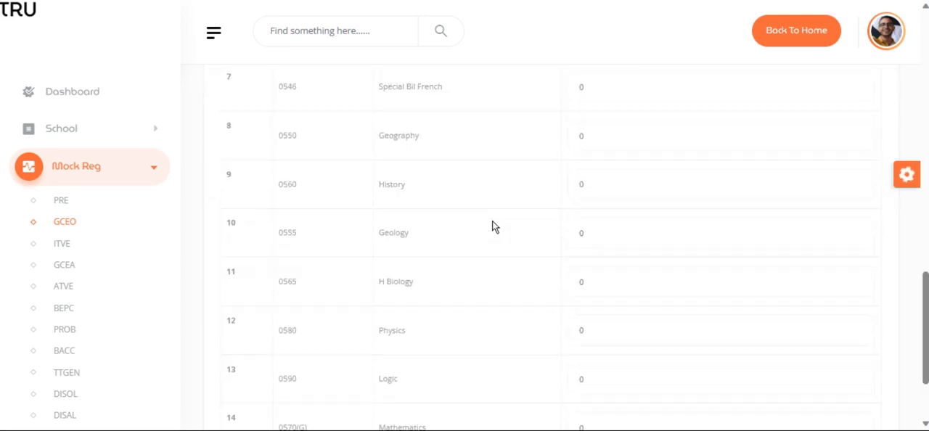
scroll(492, 220, "up", 15)
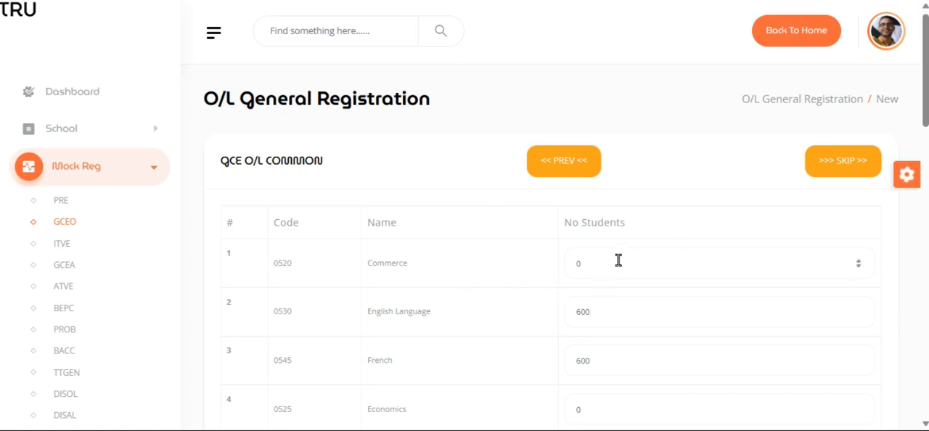
- Set the number of Commerce students to 100 in the GCE O/L Common table
scroll(629, 303, "down", 1)
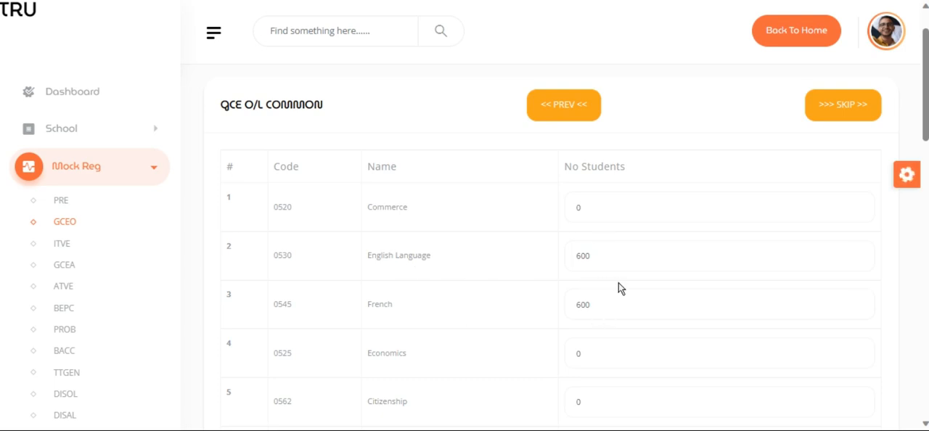
left_click(593, 212)
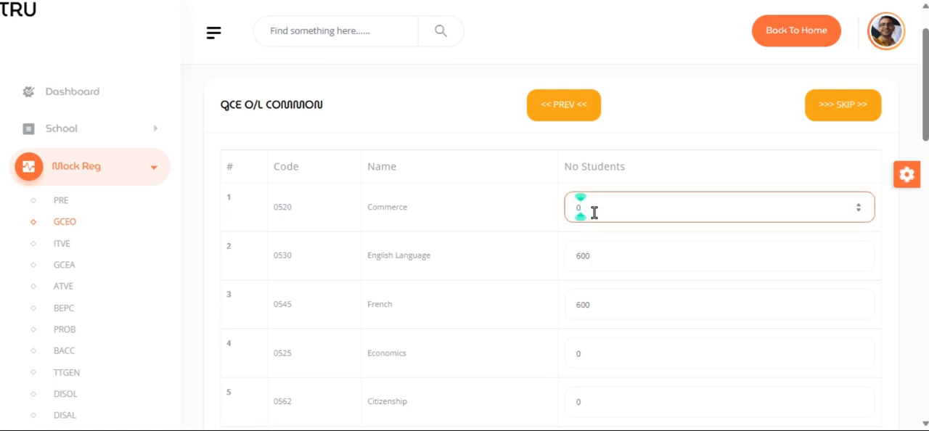
key("BackSpace")
type("700")
key("BackSpace")
key("BackSpace")
type("100")
- Set the number of Citizenship students to 70 in the GCE O/L Common table
scroll(564, 271, "down", 2)
left_click(581, 242)
key("BackSpace")
type("70")
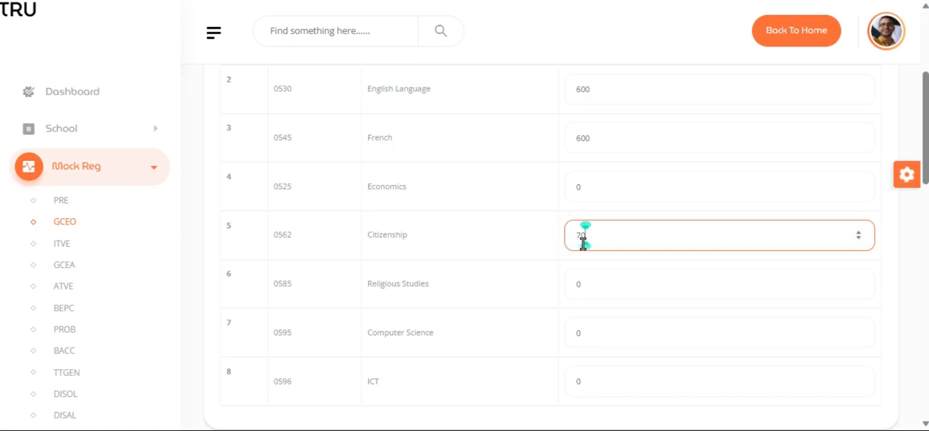
- Set the number of students in the GCE O/L Only table to 600 for Accounting and 78 for Lit English
scroll(582, 244, "down", 6)
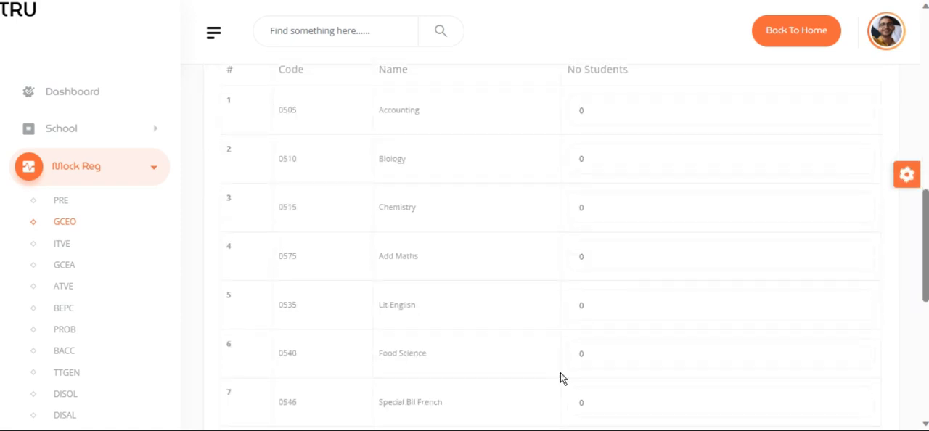
scroll(560, 378, "up", 1)
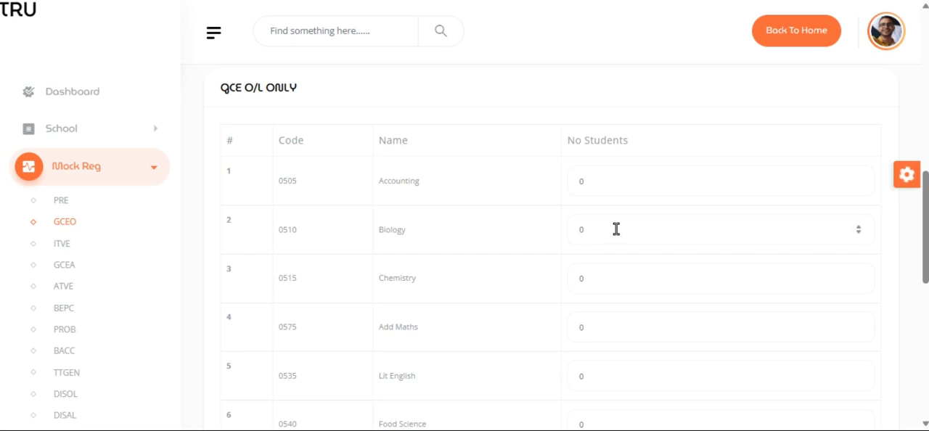
left_click(612, 187)
key("BackSpace")
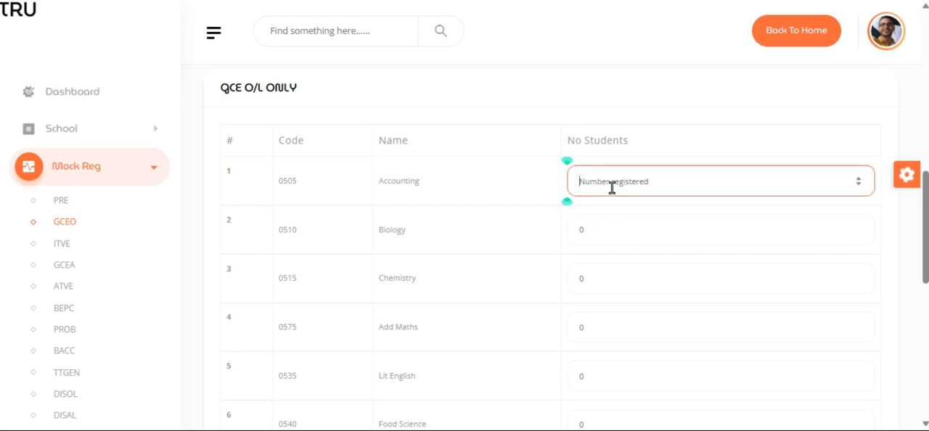
type("600")
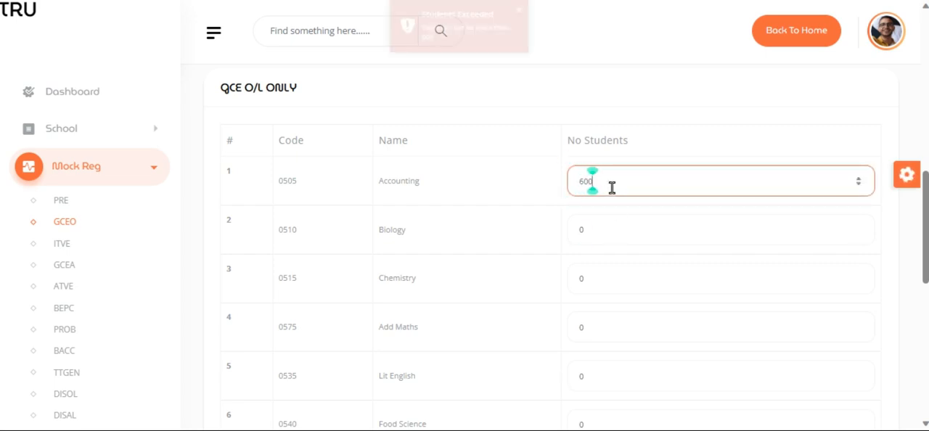
scroll(674, 266, "down", 2)
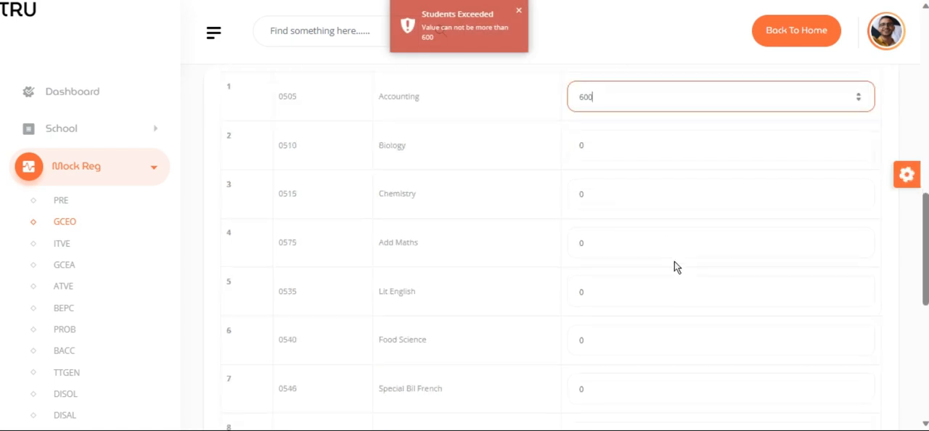
left_click(625, 292)
key("BackSpace")
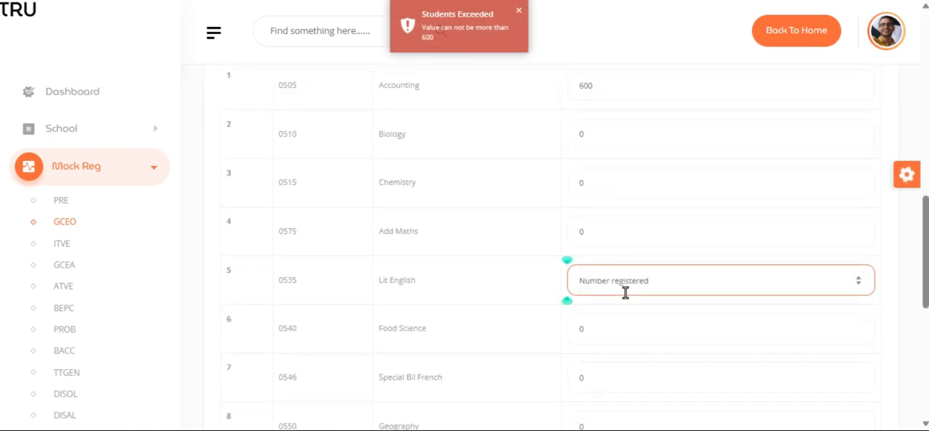
type("78")
- Set the number of O/L Mathematics students to 67, then save the GCEO registration and continue to ITVE
scroll(626, 292, "down", 8)
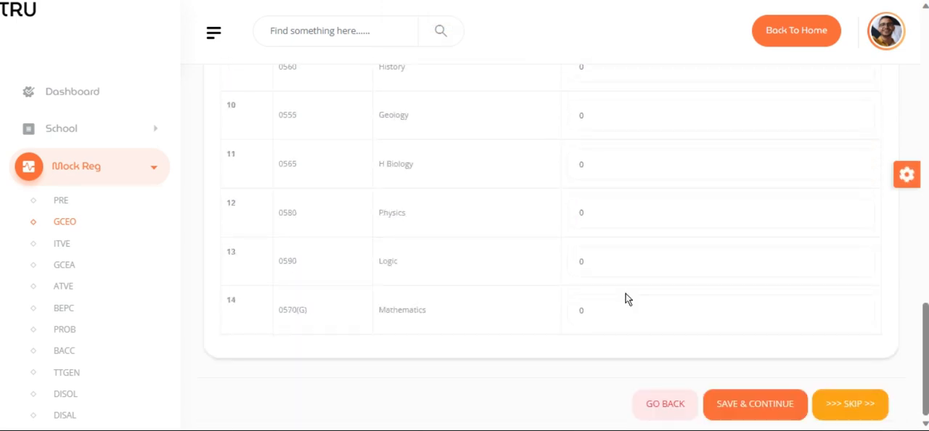
left_click(621, 312)
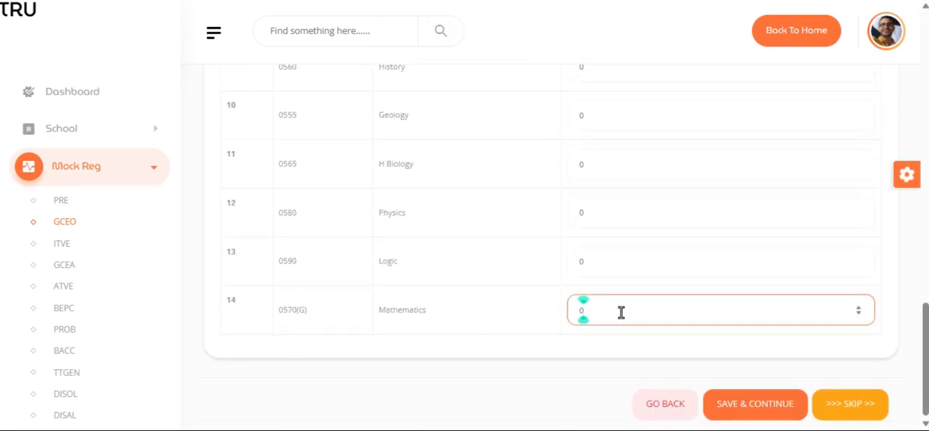
key("BackSpace")
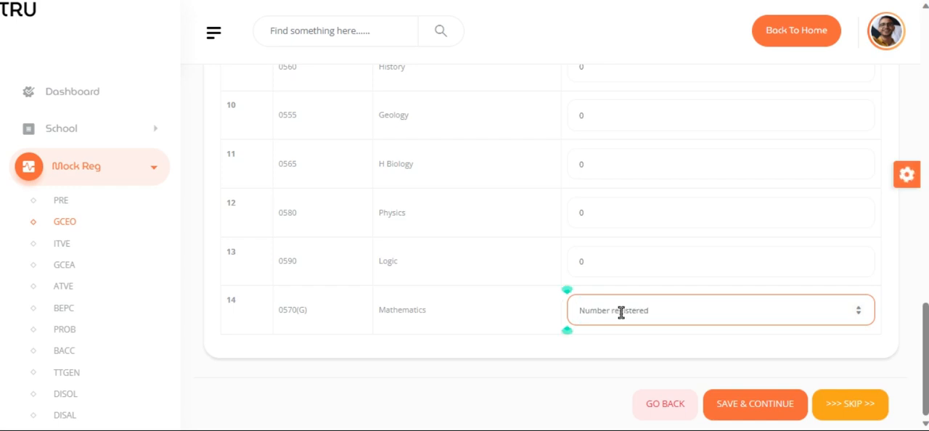
type("6")
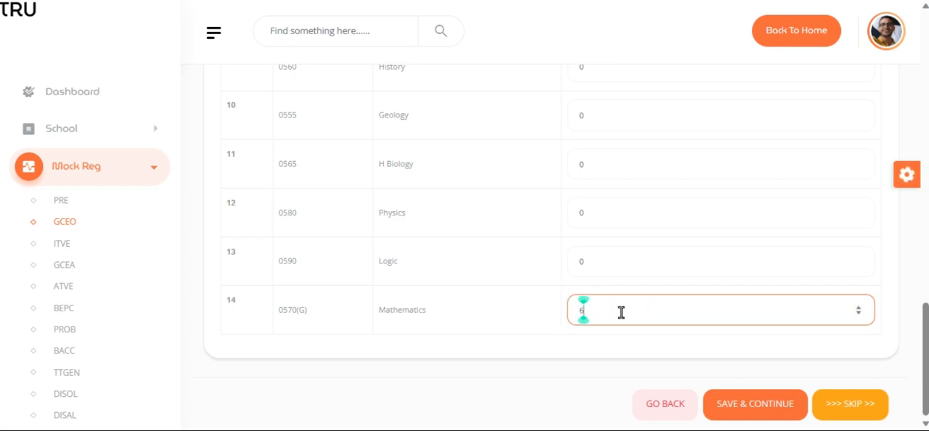
type("7")
scroll(621, 312, "up", 3)
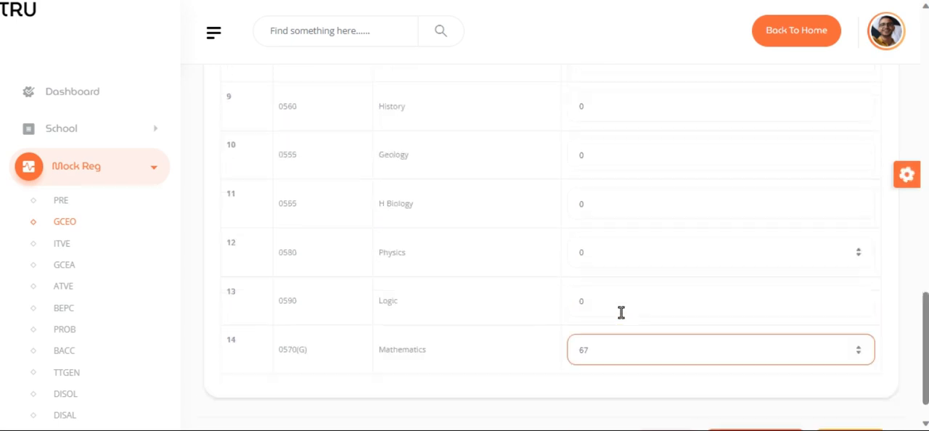
scroll(621, 312, "down", 3)
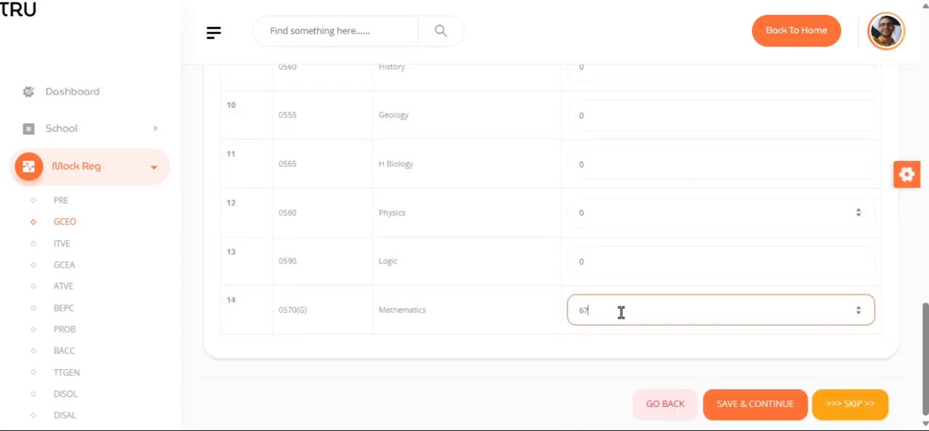
left_click(757, 415)
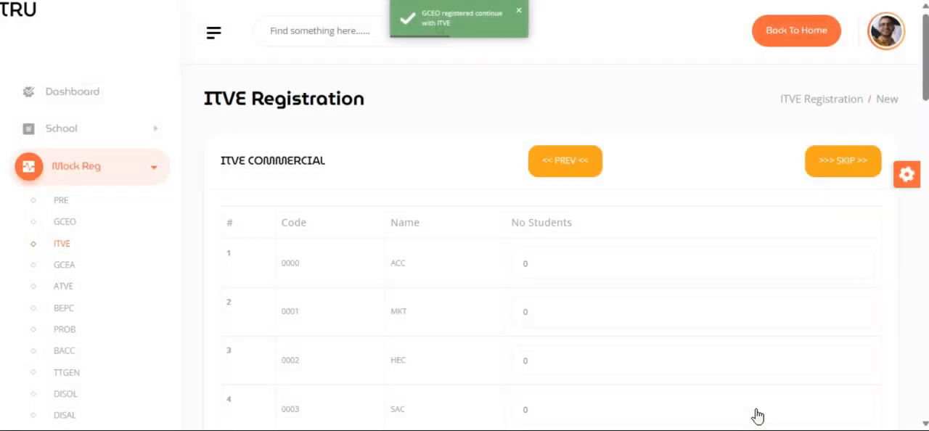
- Set the number of students in the ITVE Commercial table to 150 for MKT and 78 for ACC
scroll(754, 416, "down", 4)
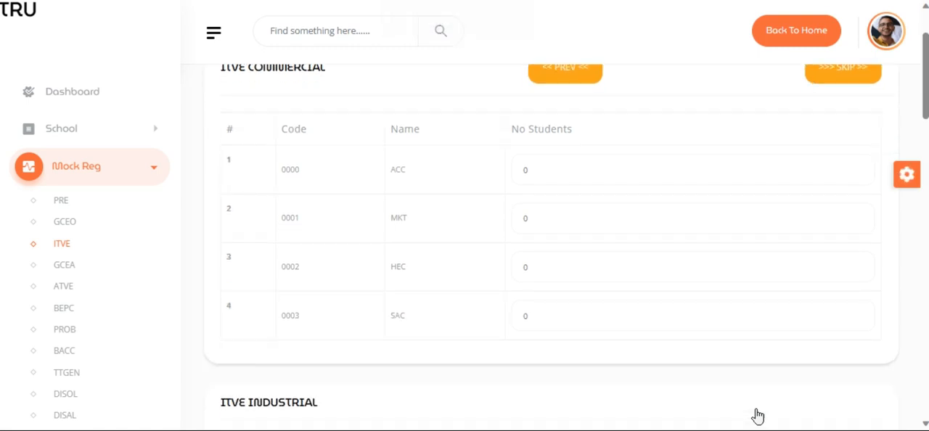
scroll(618, 249, "up", 2)
left_click(566, 192)
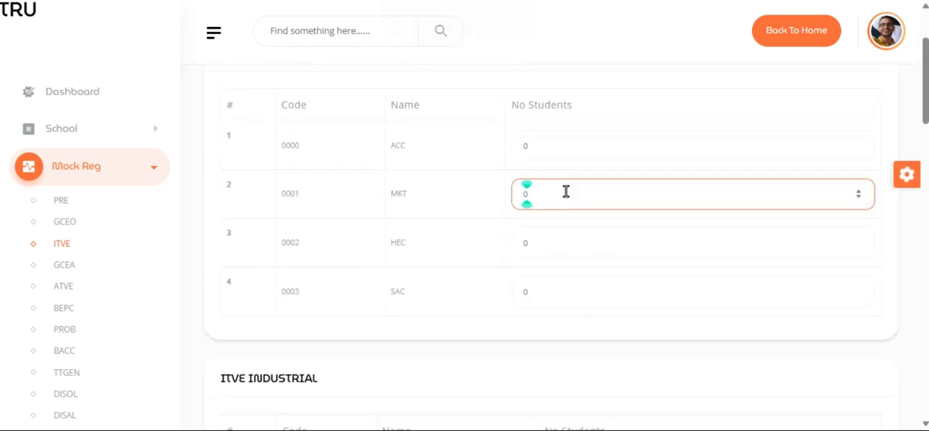
type("888")
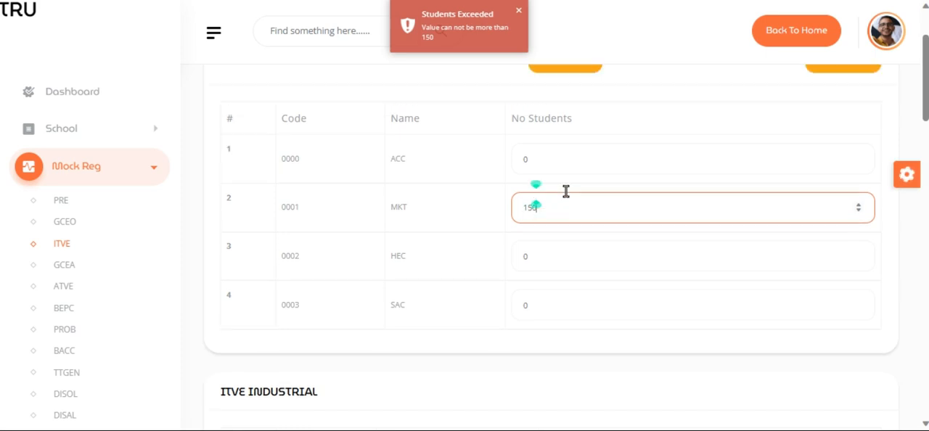
scroll(566, 192, "up", 1)
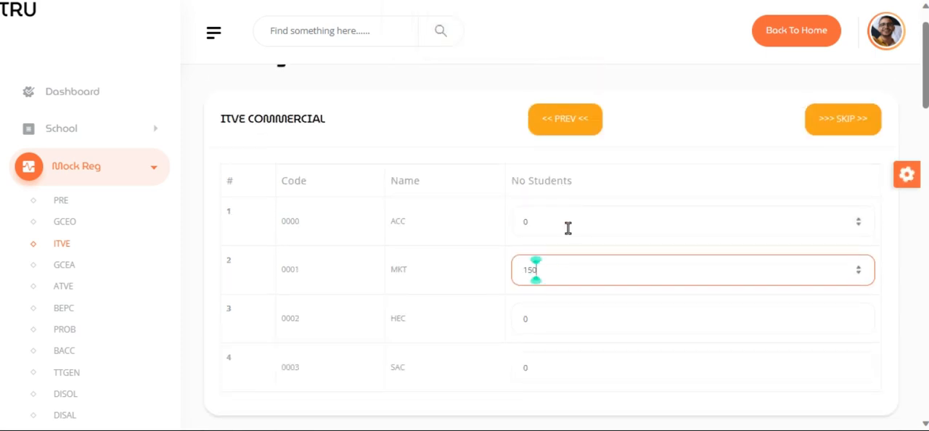
left_click(568, 227)
key("BackSpace")
type("78")
- Set the number of ARM (MA) students to 150 in the ITVE Industrial table, then save the ITVE registration and continue to GCEA
scroll(568, 228, "down", 3)
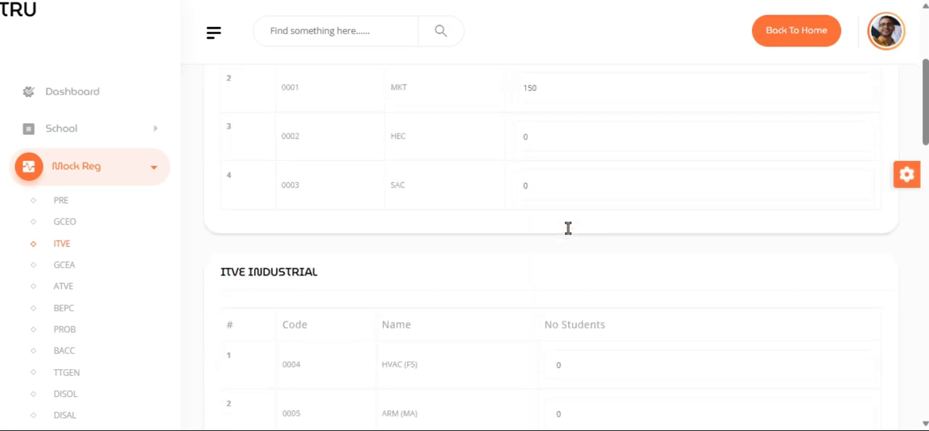
scroll(553, 187, "down", 2)
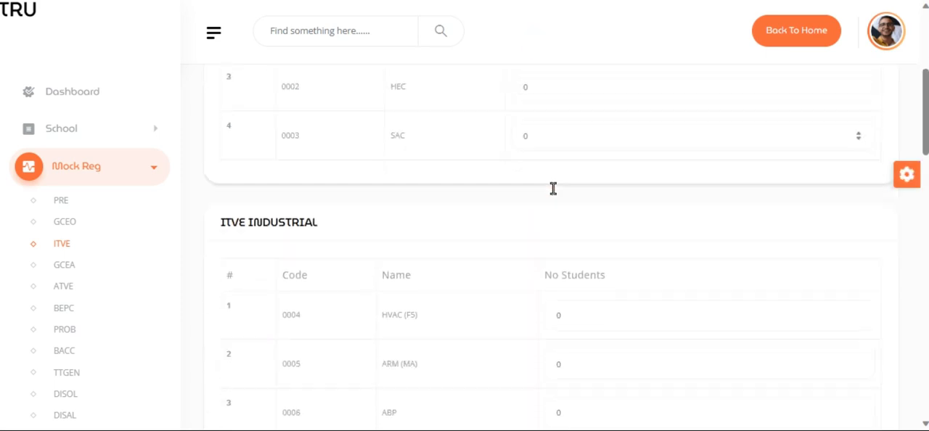
left_click(576, 299)
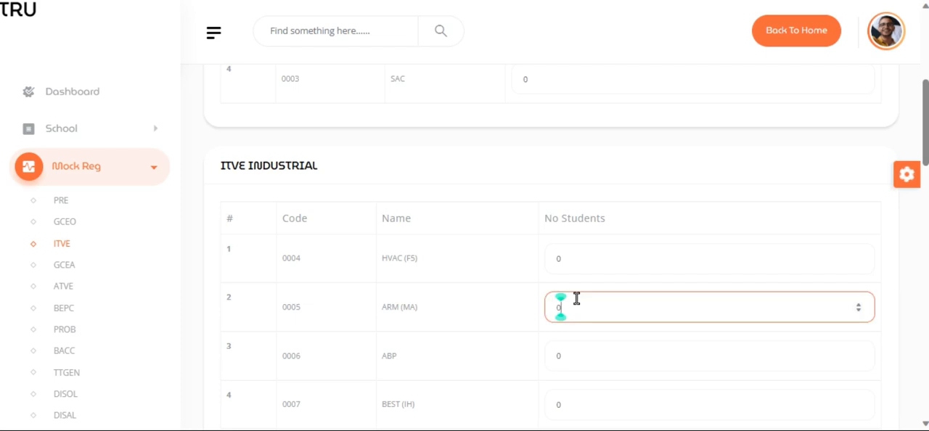
key("BackSpace")
type("150")
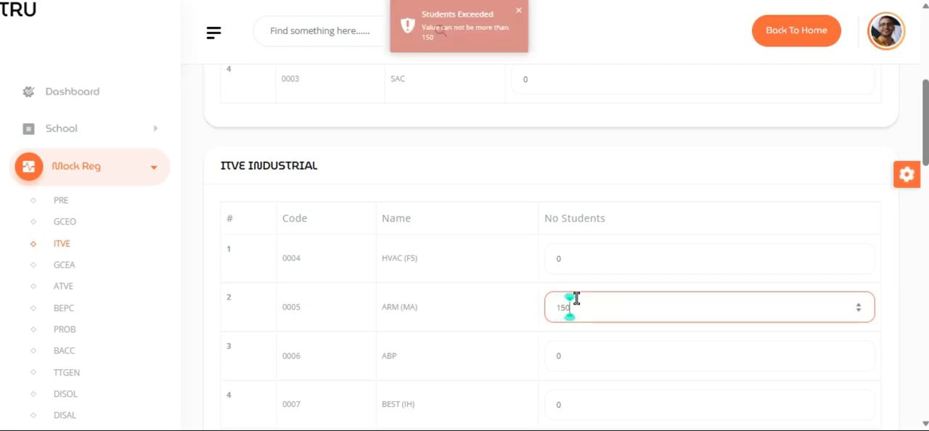
scroll(576, 298, "down", 10)
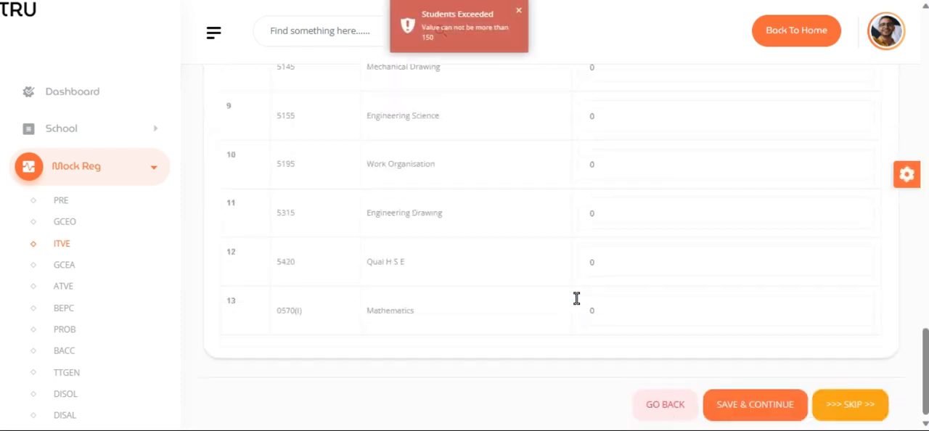
left_click(775, 406)
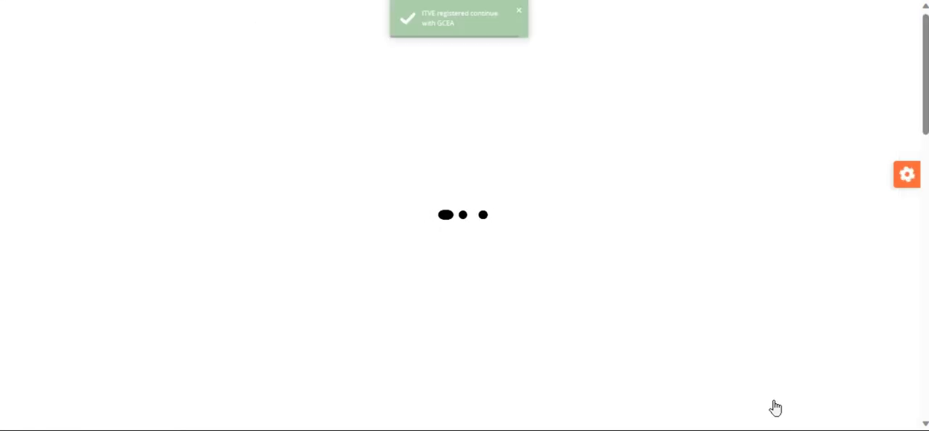
- Examine the subject tables and student number fields in the A/L general registration form
scroll(581, 246, "down", 2)
scroll(580, 247, "up", 2)
scroll(584, 250, "down", 3)
scroll(750, 333, "down", 10)
scroll(576, 147, "up", 5)
scroll(653, 156, "up", 5)
scroll(790, 145, "up", 4)
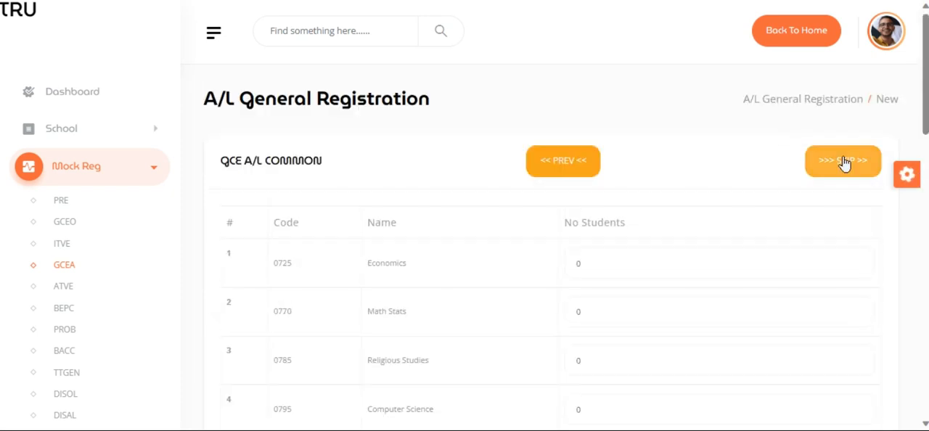
left_click(703, 311)
scroll(702, 314, "down", 2)
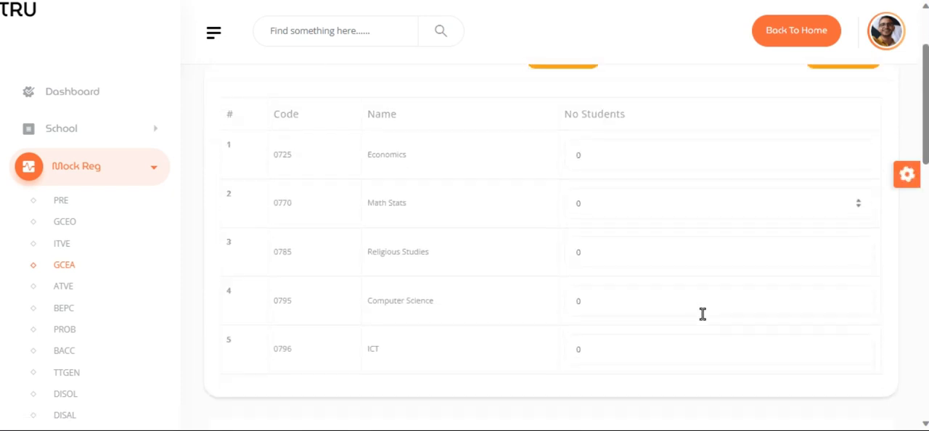
- Set the number of Computer Science students to 200 in the A/L subject table
left_click(612, 292)
key("BackSpace")
type("200")
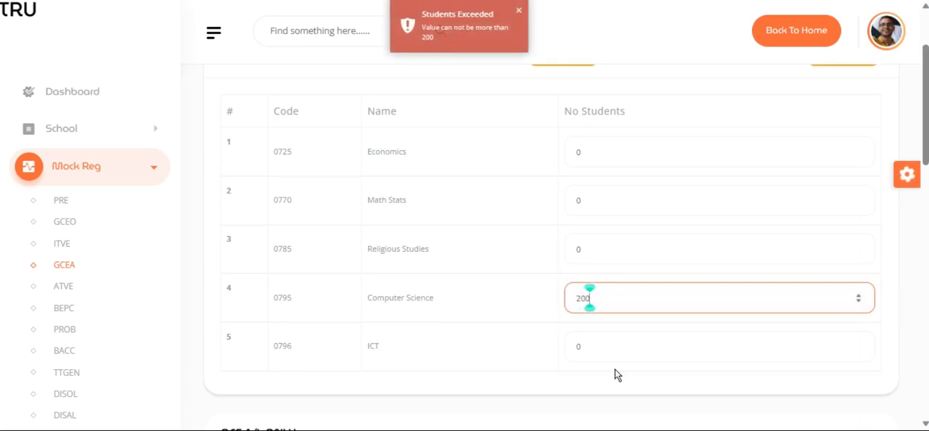
- Set the number of F. Maths students to 47, then save the GCEA registration and continue to ATVE
scroll(614, 373, "down", 10)
left_click(641, 273)
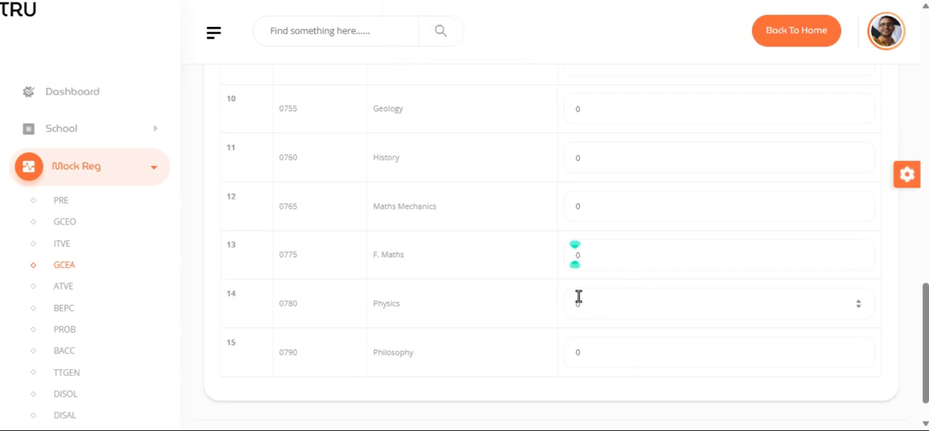
left_click(597, 247)
key("BackSpace")
type("47")
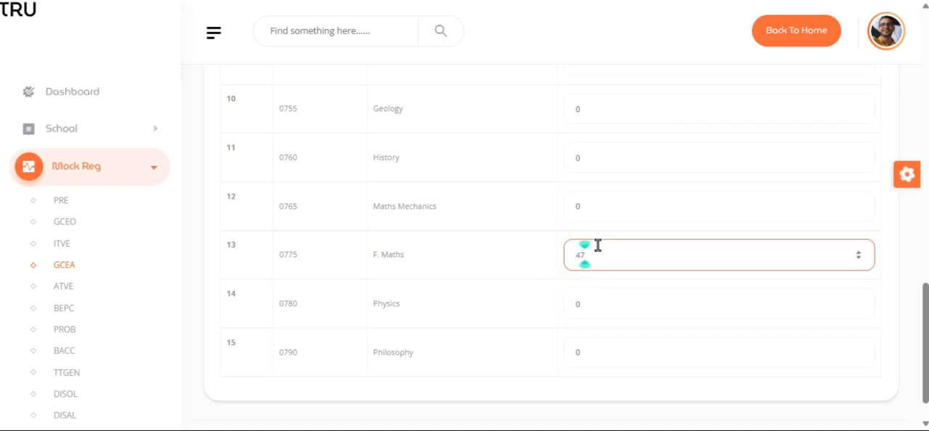
scroll(598, 245, "down", 1)
left_click(750, 410)
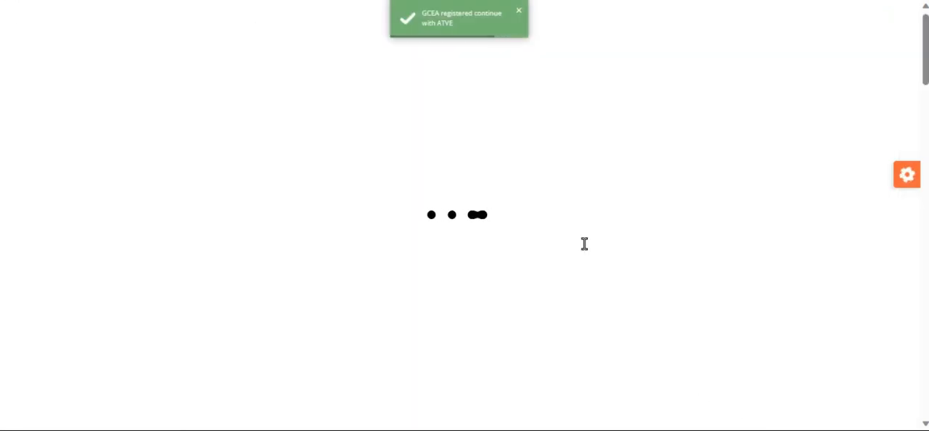
- Set the number of MKT students to 100 in the ATVE Commercial table
scroll(585, 293, "down", 1)
left_click(547, 272)
key("BackSpace")
type("100")
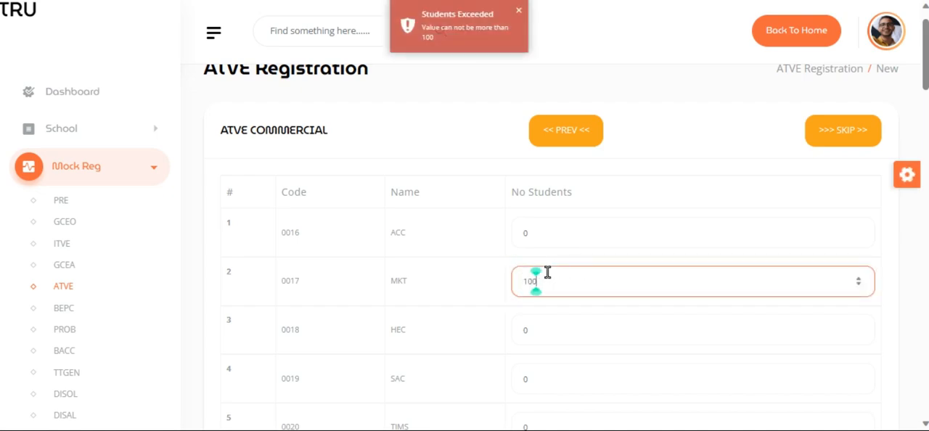
- Set the number of Entrepreneur students to 8, then save the ATVE registration and continue to BEPC
scroll(709, 317, "down", 15)
left_click(622, 210)
double_click(622, 210)
key("BackSpace")
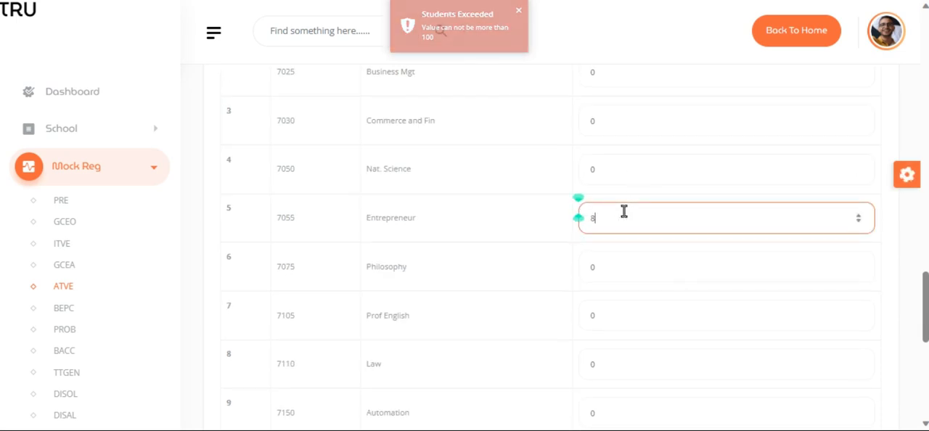
scroll(621, 211, "down", 6)
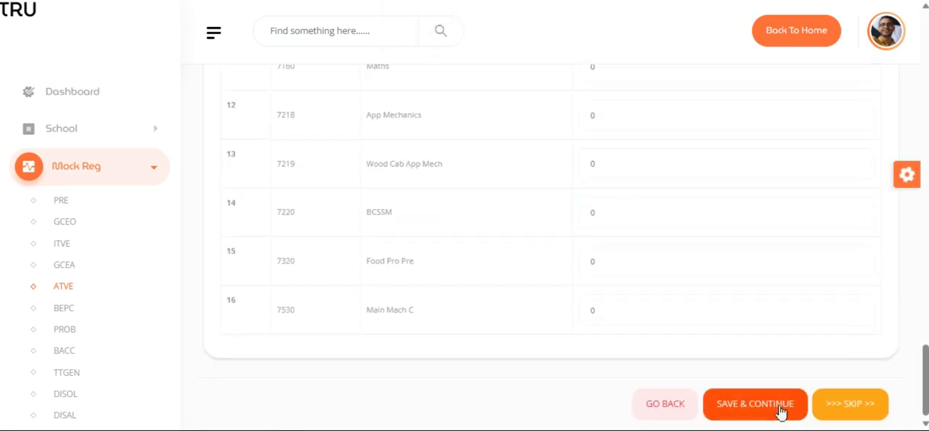
left_click(781, 411)
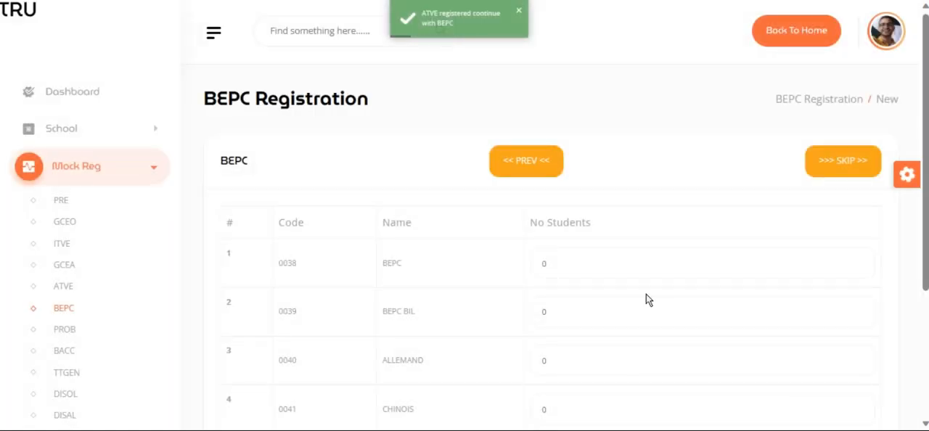
- Set the number of BEPC students to 0, then skip the BEPC registration and continue to PROB
scroll(646, 294, "down", 1)
left_click(564, 174)
key("BackSpace")
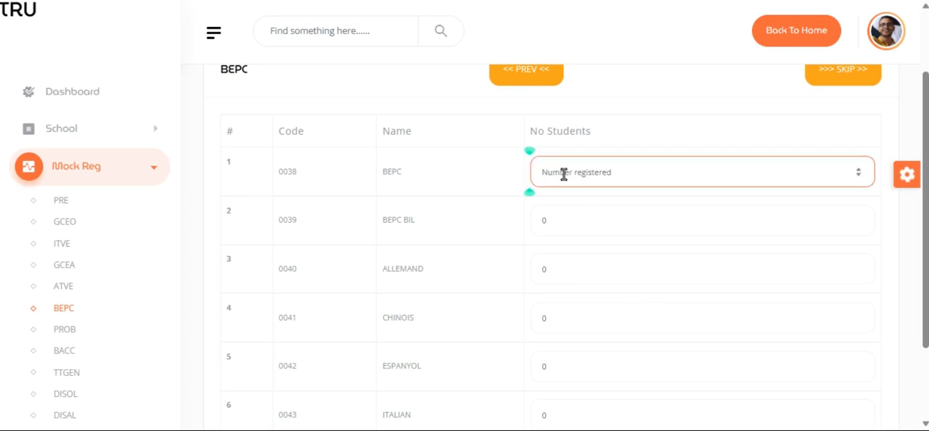
type("0")
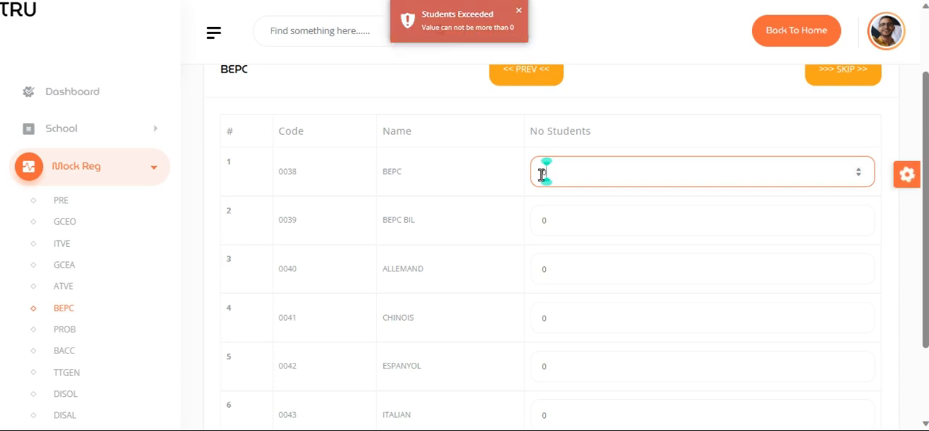
scroll(669, 185, "down", 2)
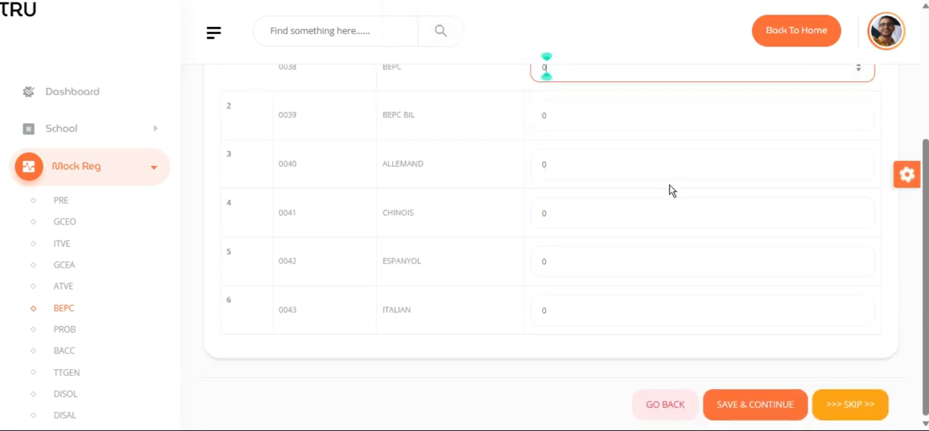
scroll(669, 186, "up", 3)
scroll(668, 186, "down", 2)
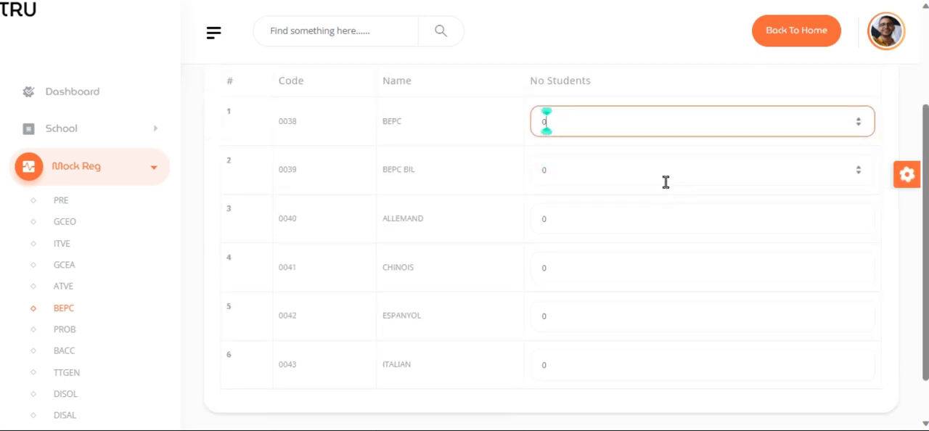
scroll(669, 190, "down", 1)
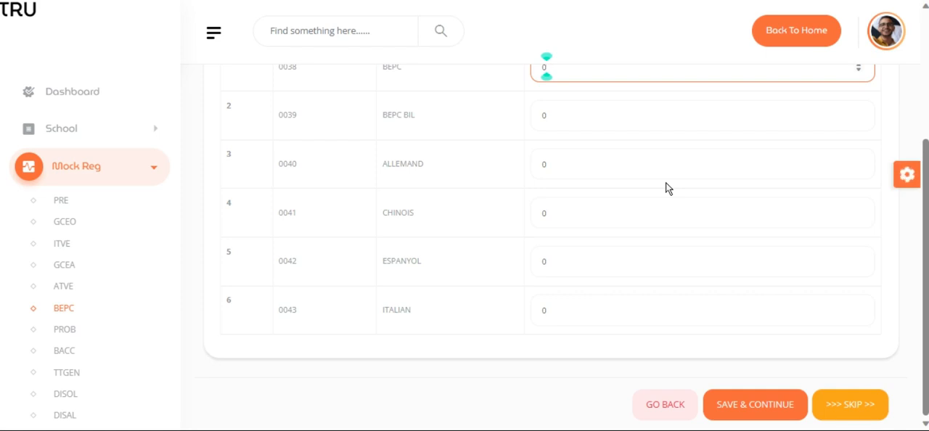
scroll(668, 189, "up", 3)
left_click(853, 173)
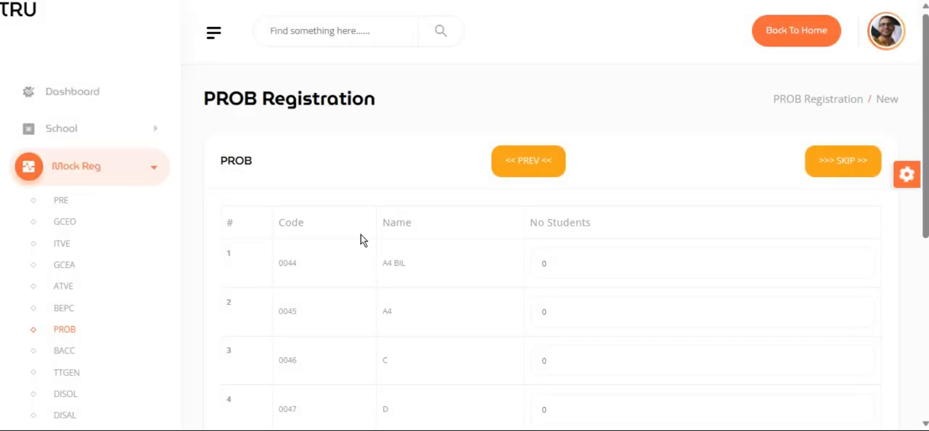
- Leave the PROB registration and open the payments page for the mock registration
scroll(361, 240, "down", 1)
scroll(104, 276, "down", 3)
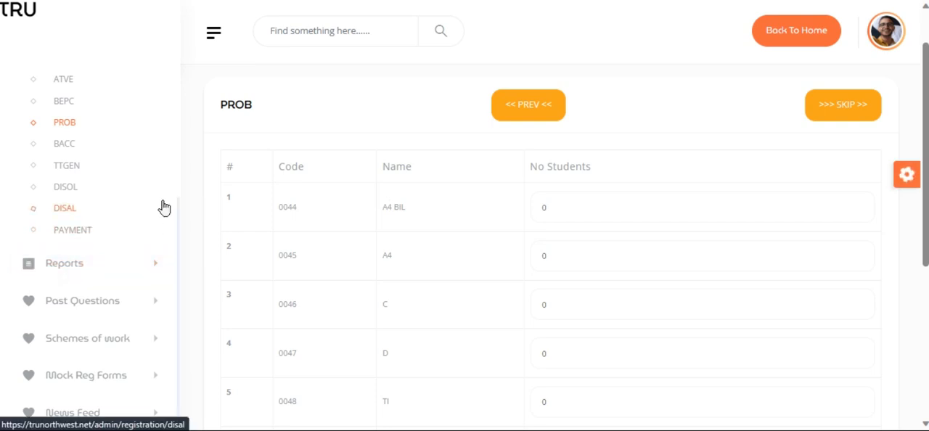
left_click(66, 233)
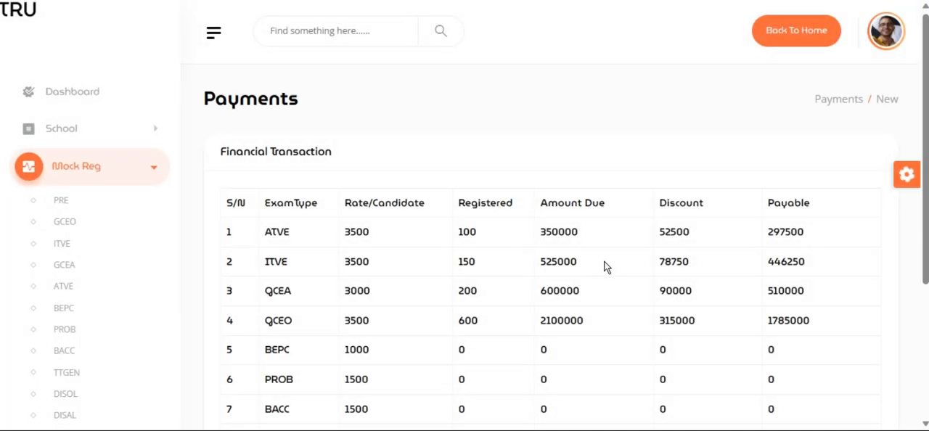
- Examine the rate, registered candidates, amount due, discount and payable amount for each exam type, along with the totals row
scroll(606, 267, "down", 3)
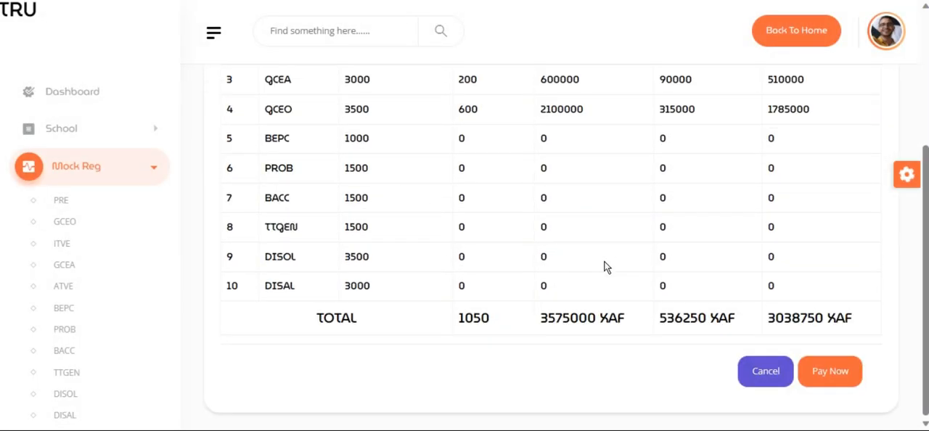
scroll(606, 267, "up", 2)
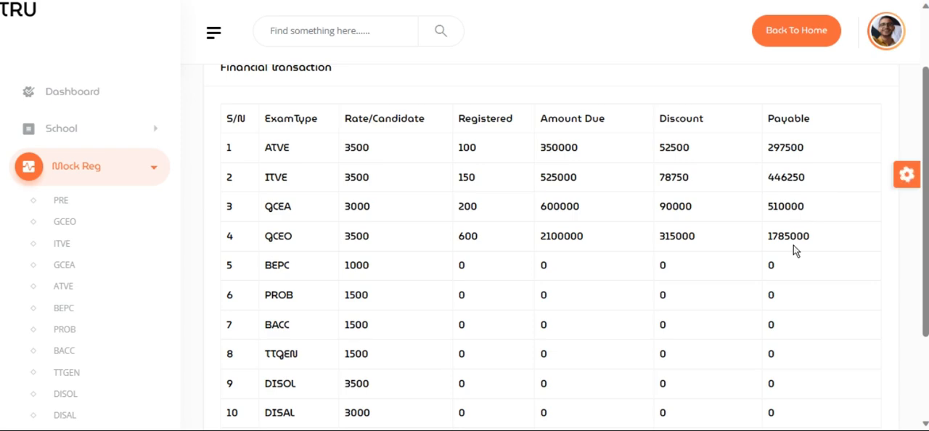
scroll(790, 245, "down", 2)
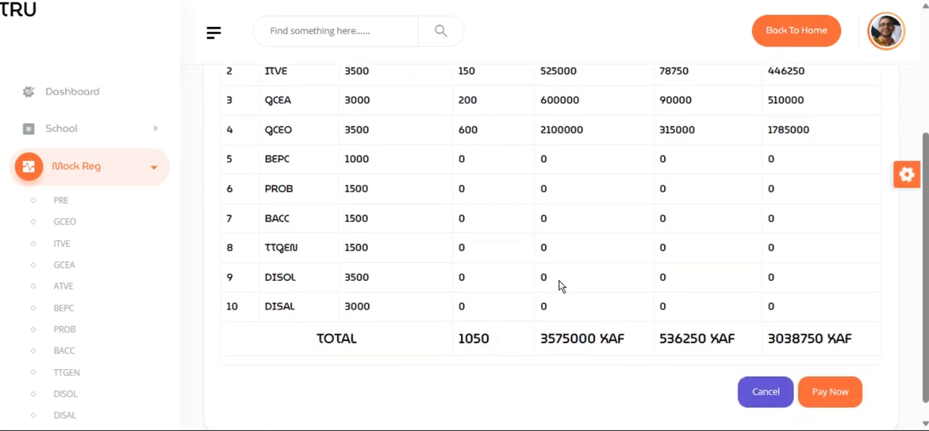
scroll(503, 305, "up", 1)
scroll(503, 305, "down", 2)
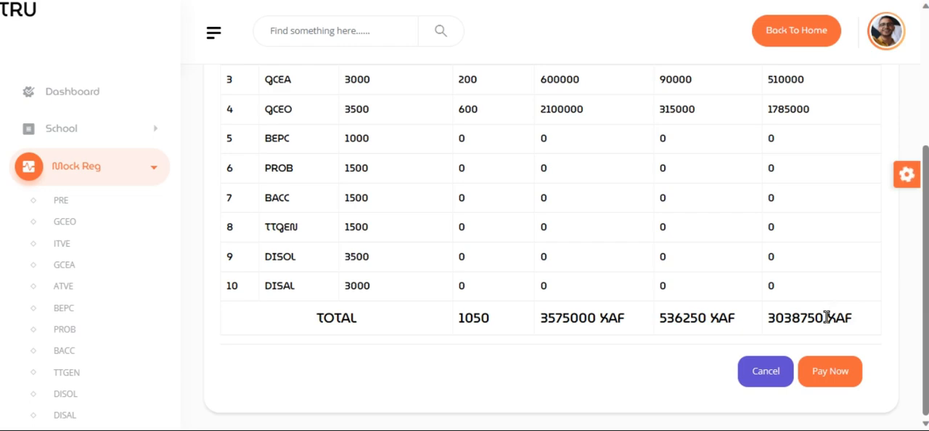
scroll(826, 317, "up", 2)
scroll(698, 242, "up", 3)
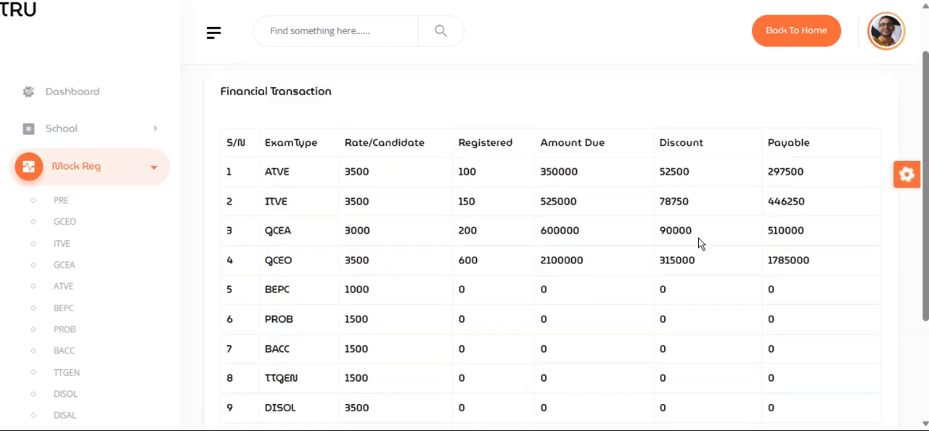
scroll(698, 242, "down", 3)
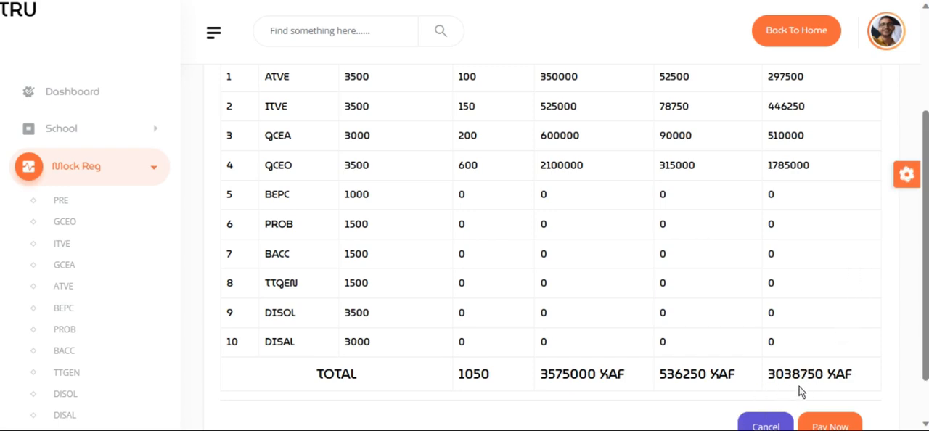
scroll(804, 389, "down", 2)
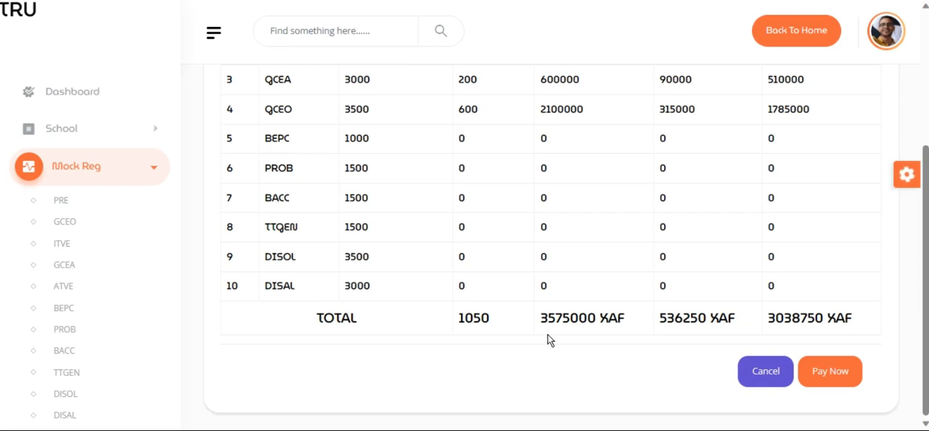
scroll(855, 273, "up", 1)
scroll(855, 272, "up", 3)
scroll(854, 272, "down", 2)
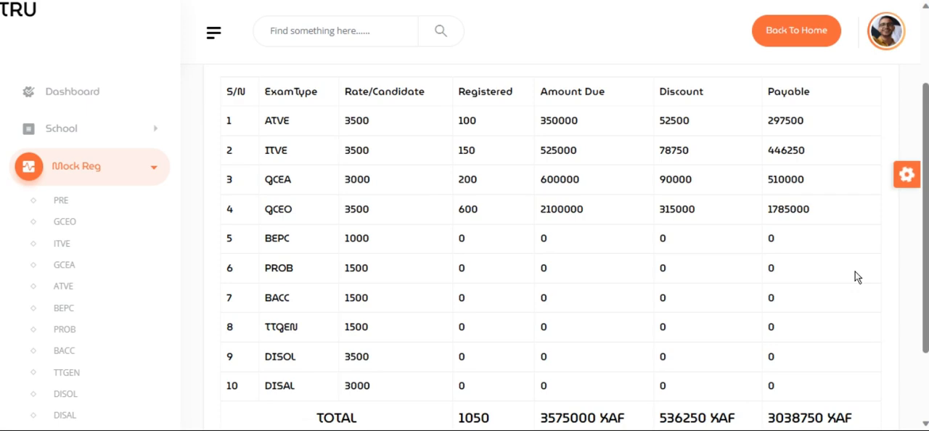
scroll(854, 277, "down", 2)
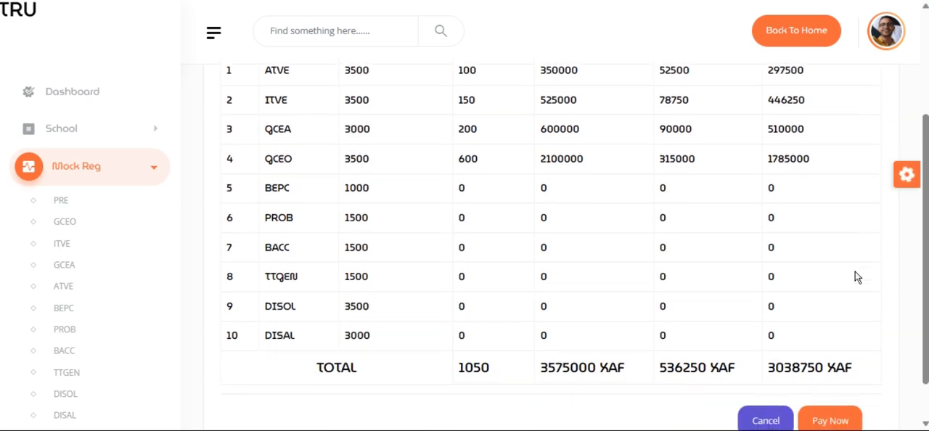
scroll(854, 273, "down", 2)
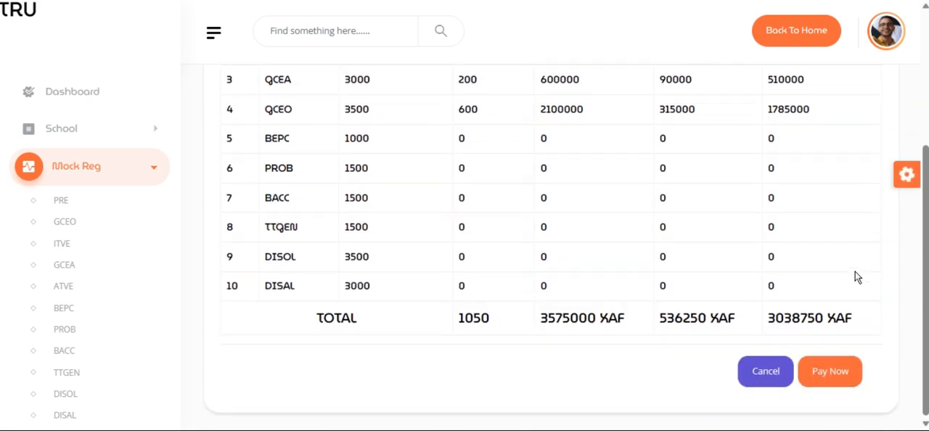
left_click(804, 379)
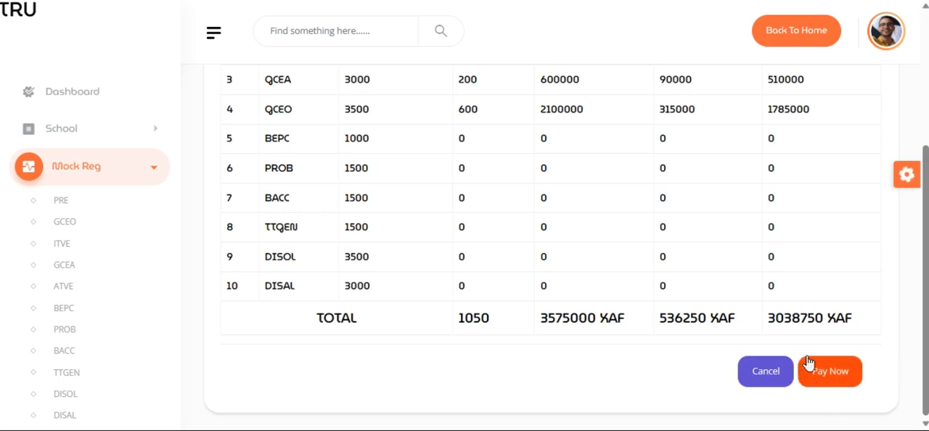
left_click(805, 365)
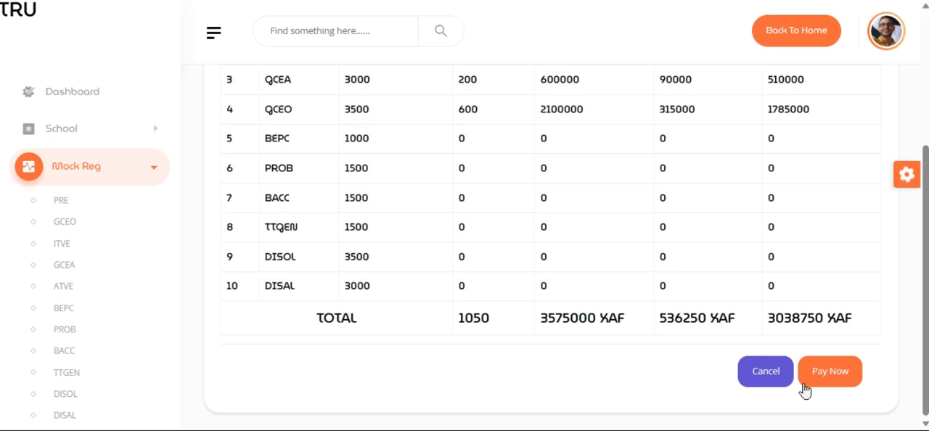
left_click(830, 379)
scroll(887, 312, "up", 3)
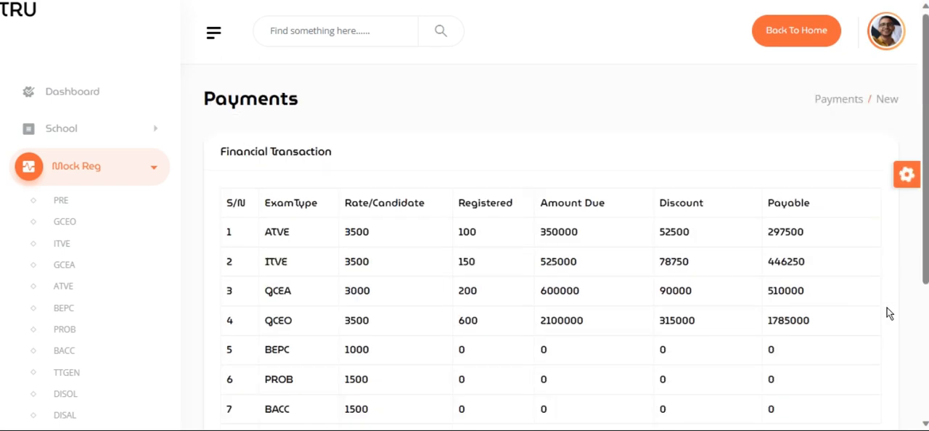
scroll(886, 311, "down", 3)
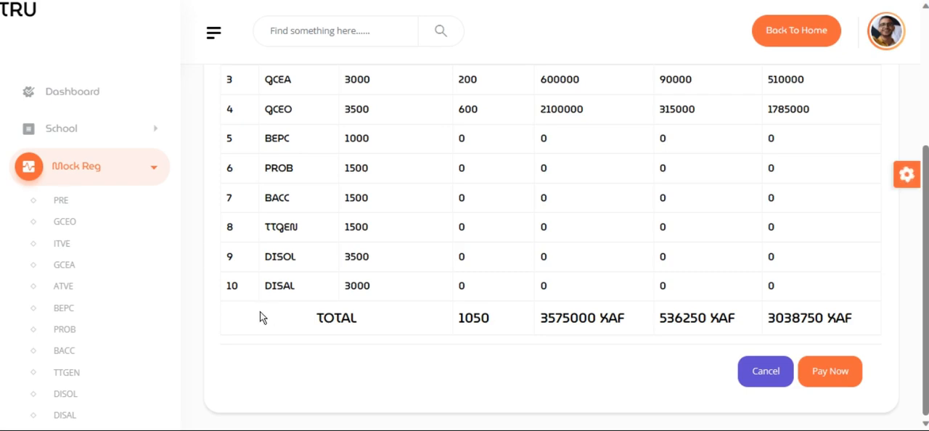
left_click(153, 171)
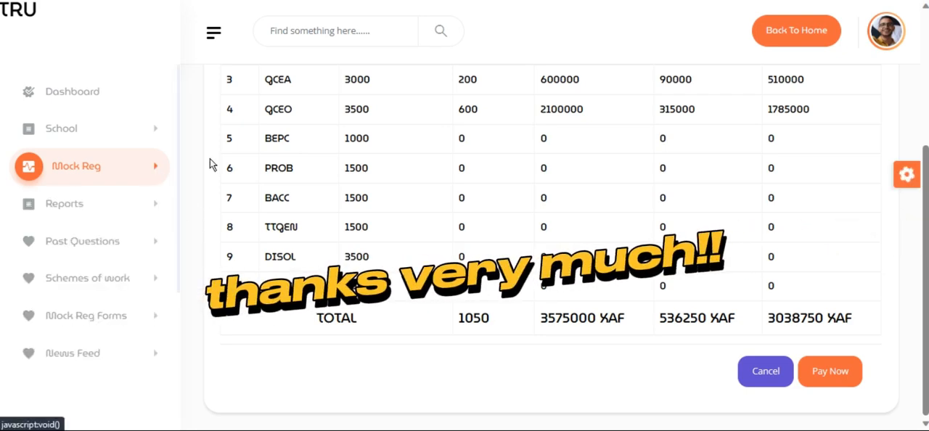